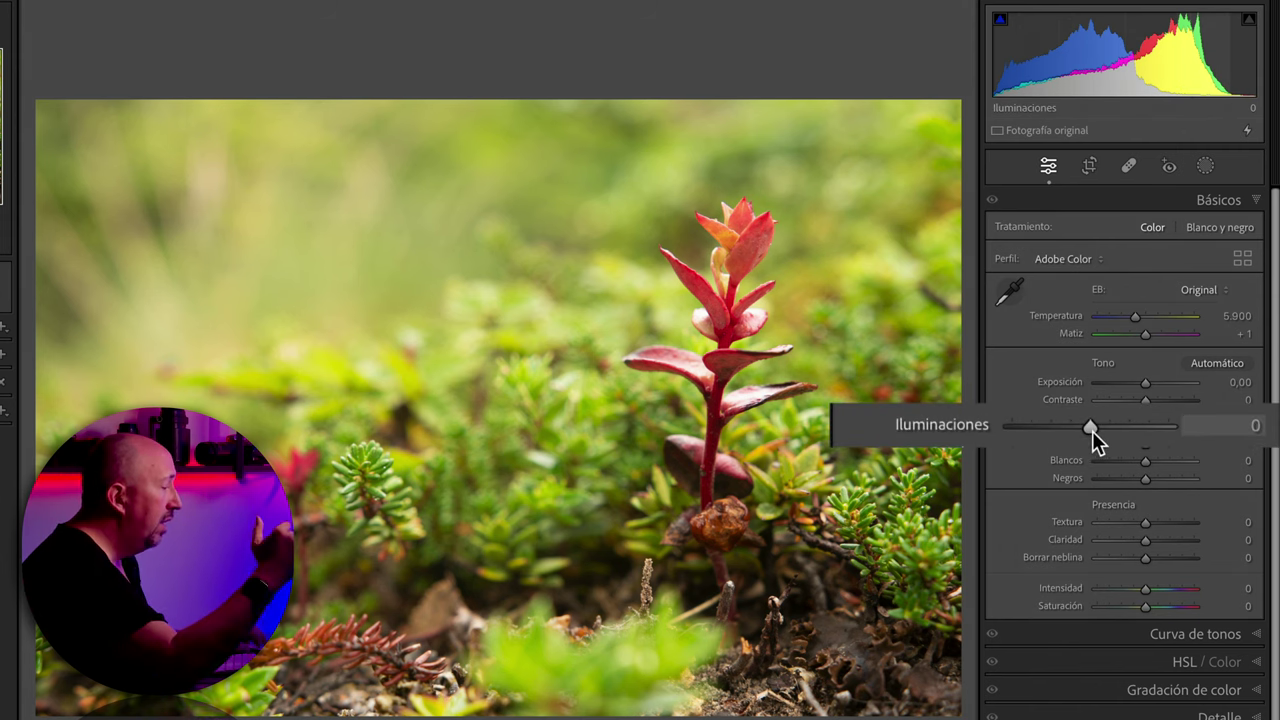
# - Set Highlights to -100, Shadows to -36 and Whites to +11 in the Basic panel
pyautogui.moveTo(1092, 431); pyautogui.dragTo(1000, 430)
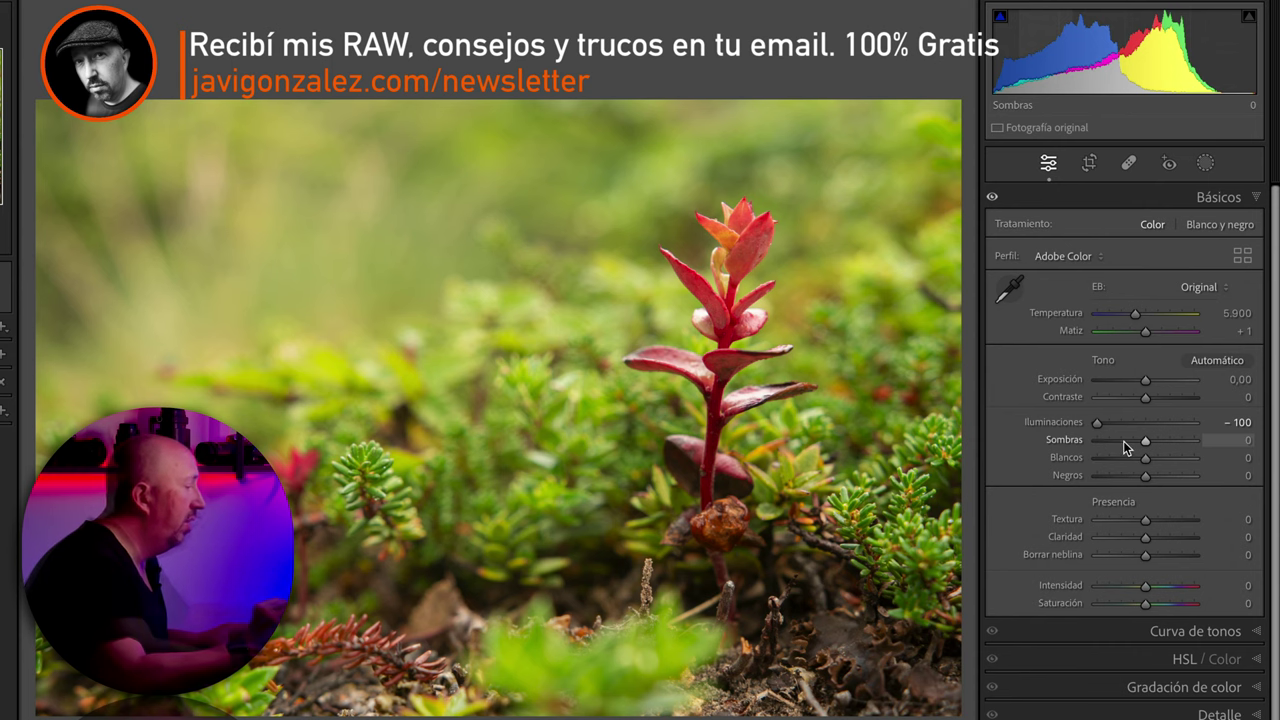
pyautogui.moveTo(1146, 447); pyautogui.dragTo(1128, 447)
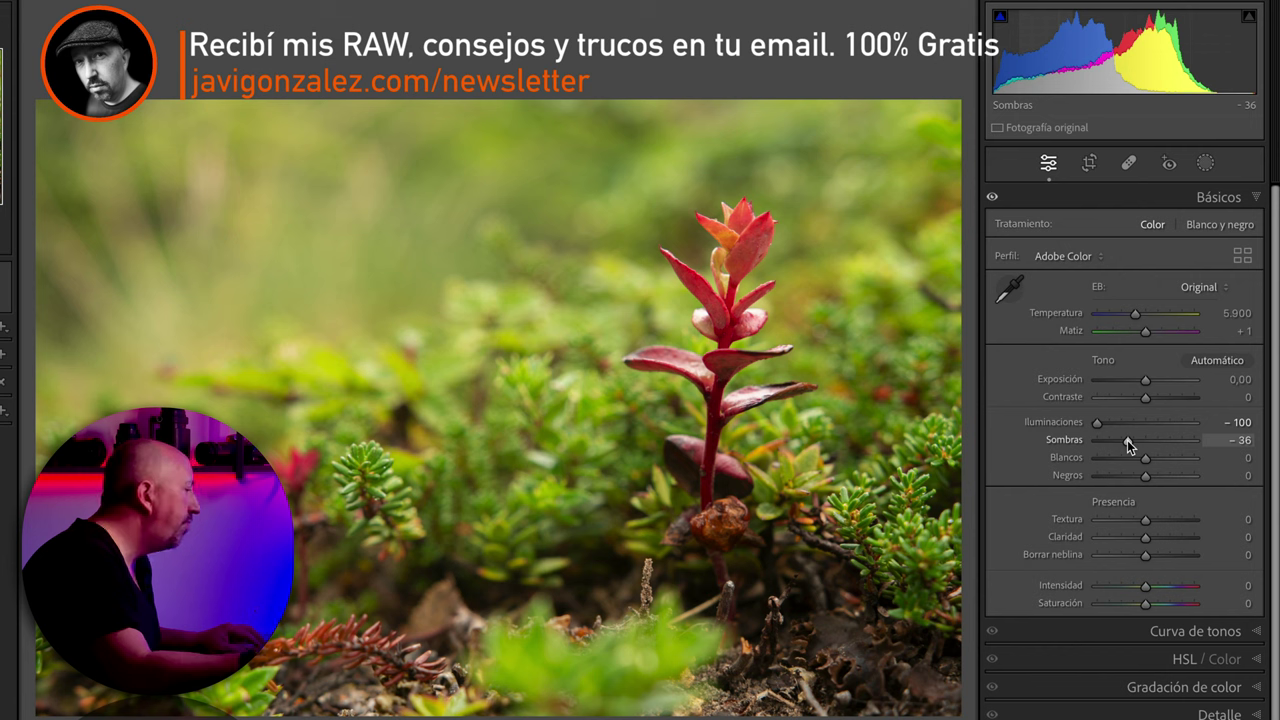
pyautogui.click(1145, 460)
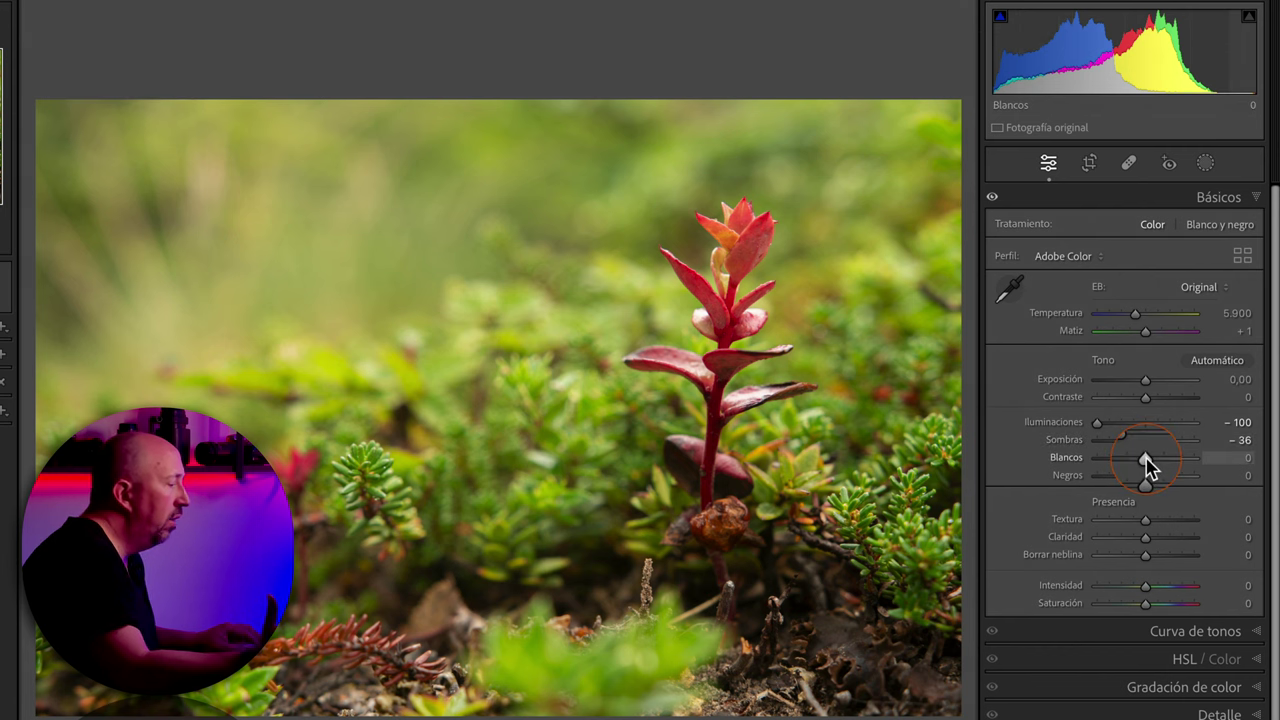
pyautogui.moveTo(1146, 459); pyautogui.dragTo(1151, 466)
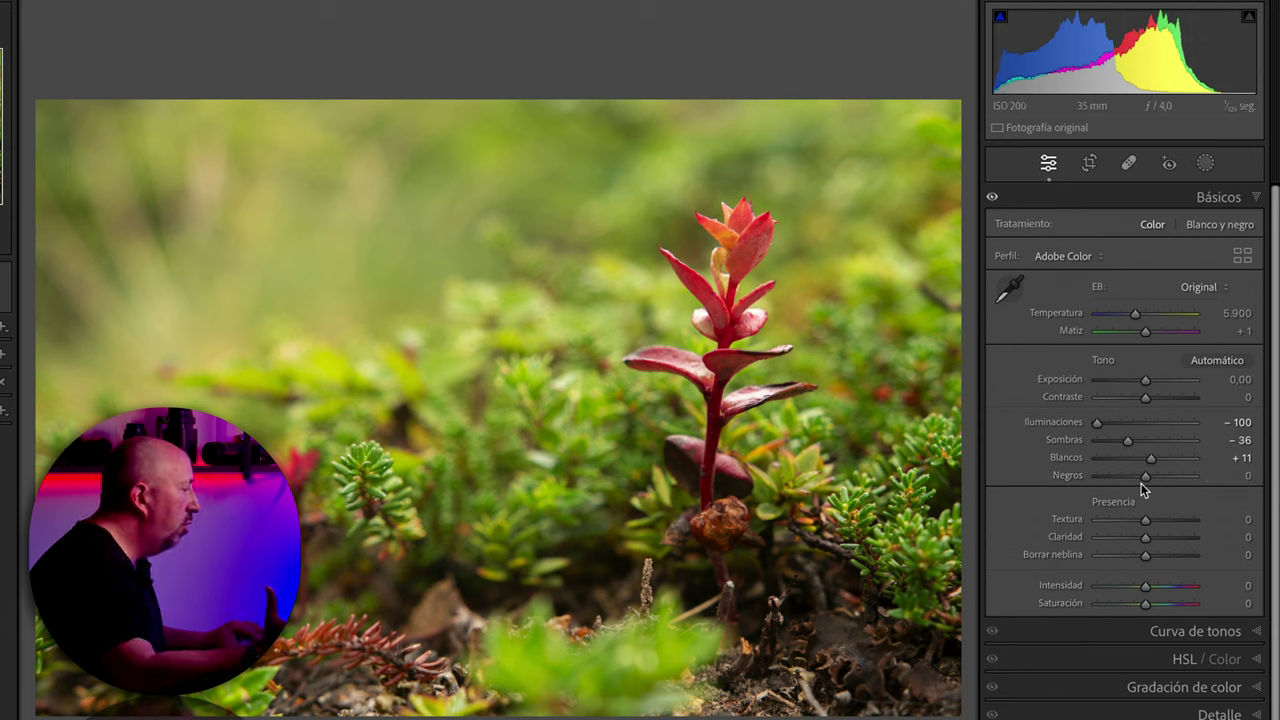
# - Lower the Blacks slider in the Basic panel to -14
pyautogui.moveTo(1143, 480); pyautogui.dragTo(1140, 485)
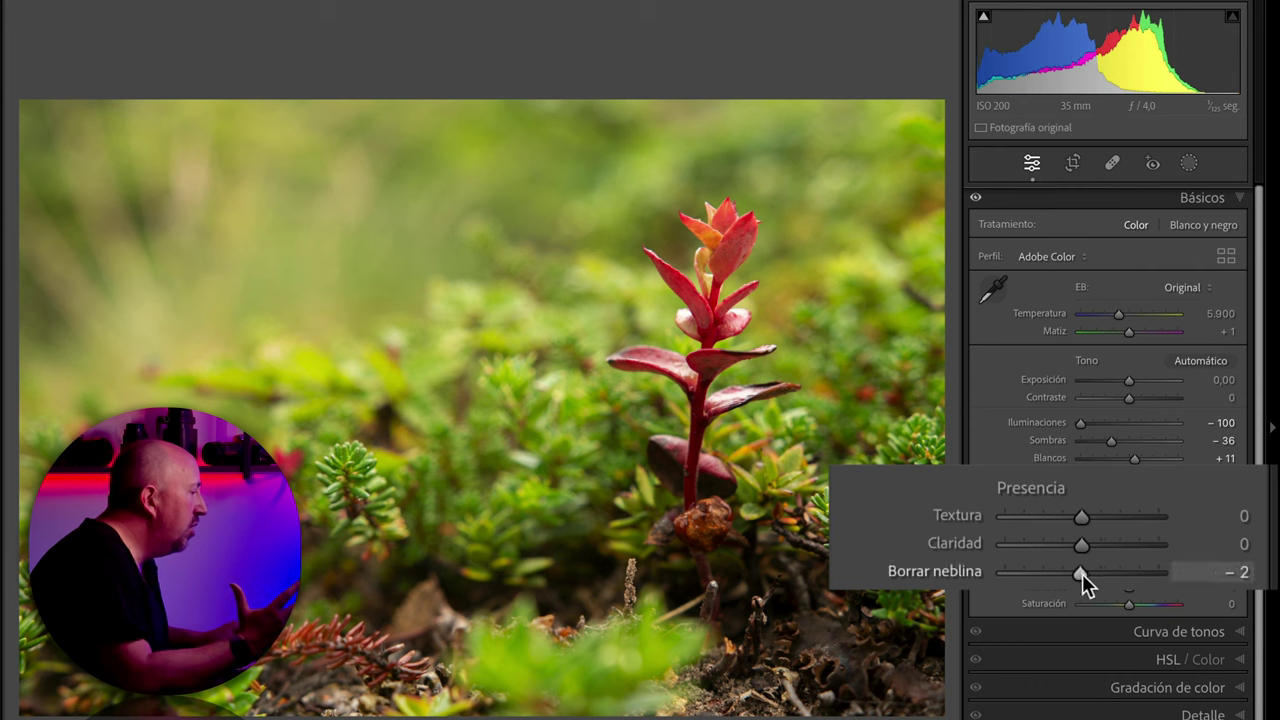
# - Try the Dehaze slider, leave it at 0, and lower Clarity to -25
pyautogui.moveTo(1082, 573); pyautogui.dragTo(1051, 545)
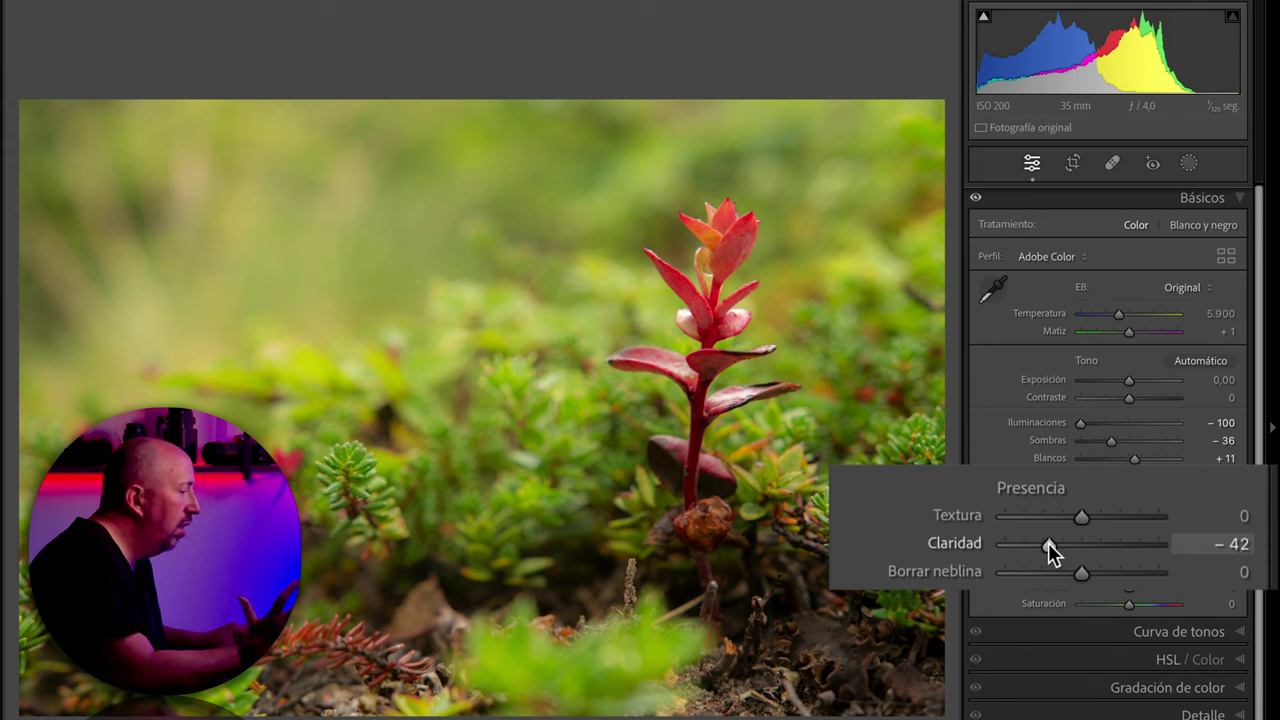
pyautogui.moveTo(1048, 542); pyautogui.dragTo(1117, 538)
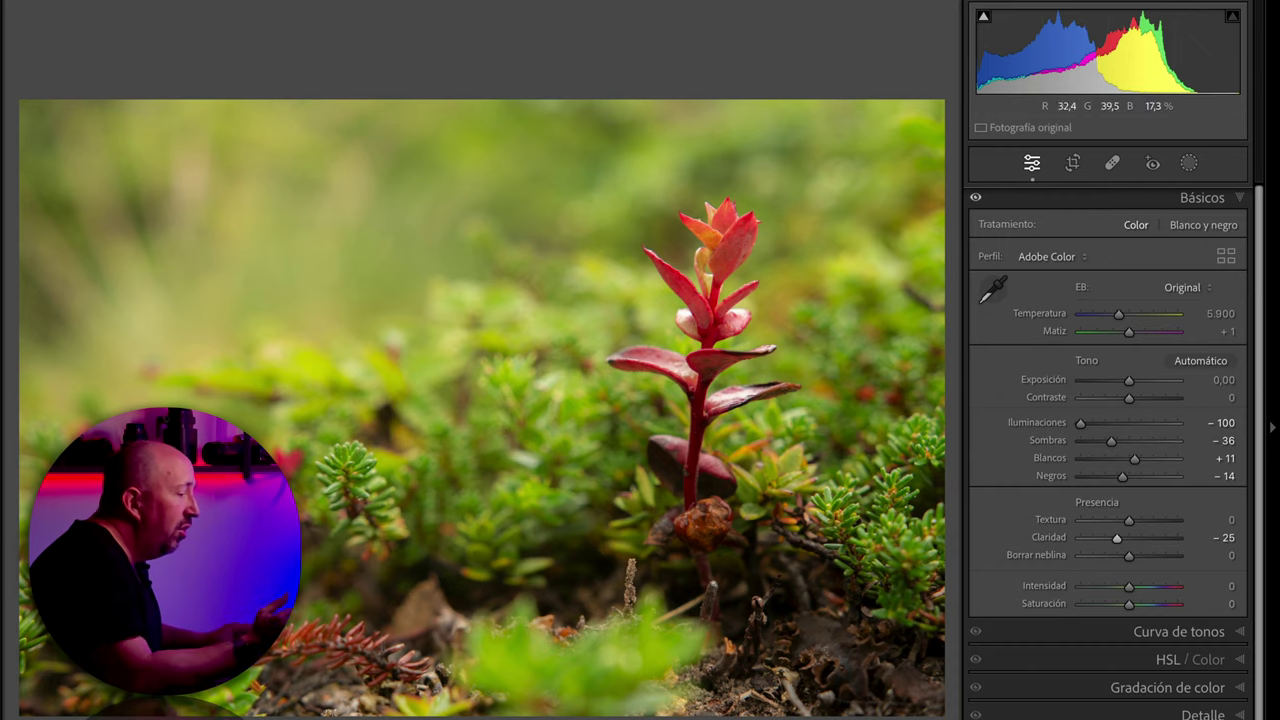
pyautogui.click(325, 473)
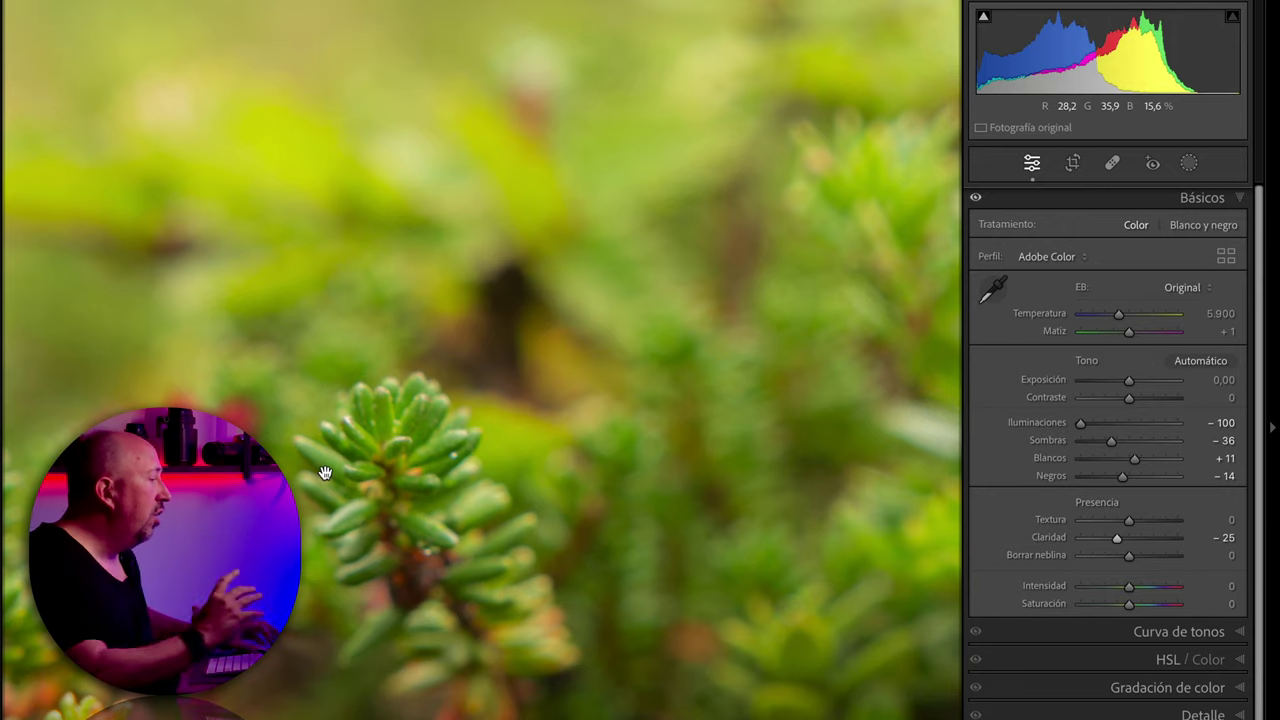
# - Zoom in and pan across the red plant and green foliage to inspect detail
pyautogui.click(324, 472)
pyautogui.click(672, 307)
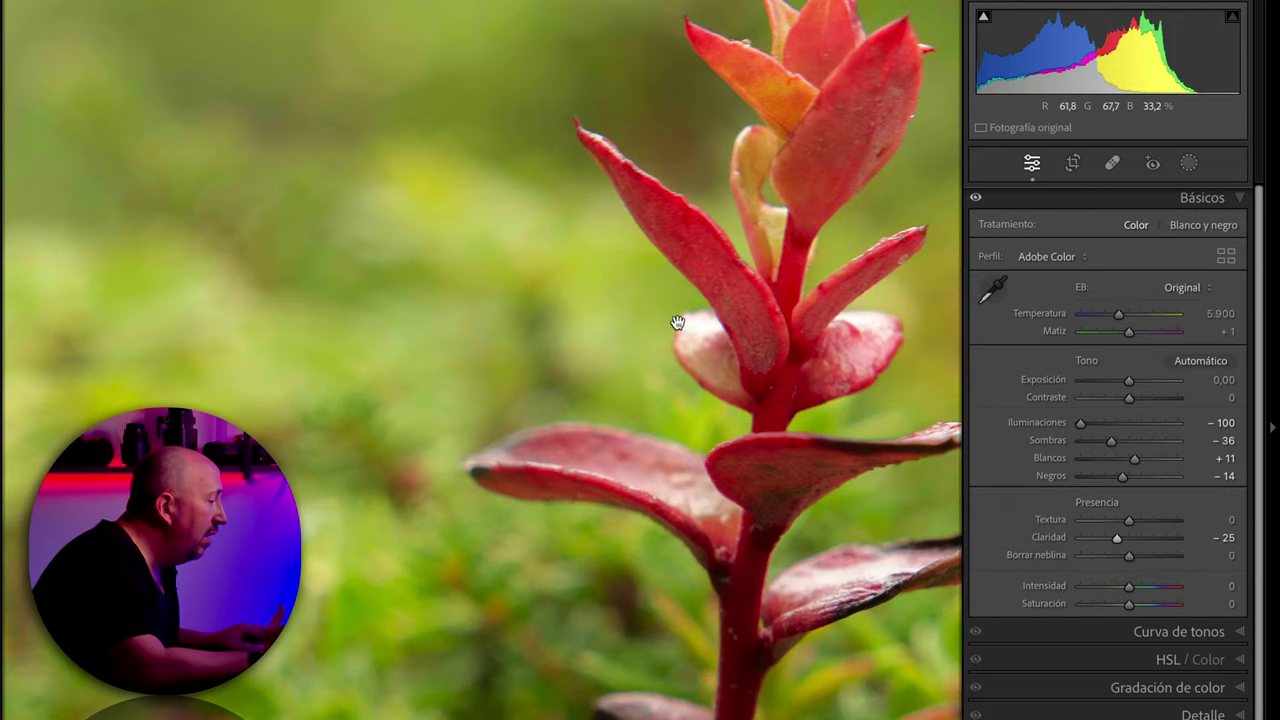
pyautogui.moveTo(766, 323); pyautogui.dragTo(467, 342)
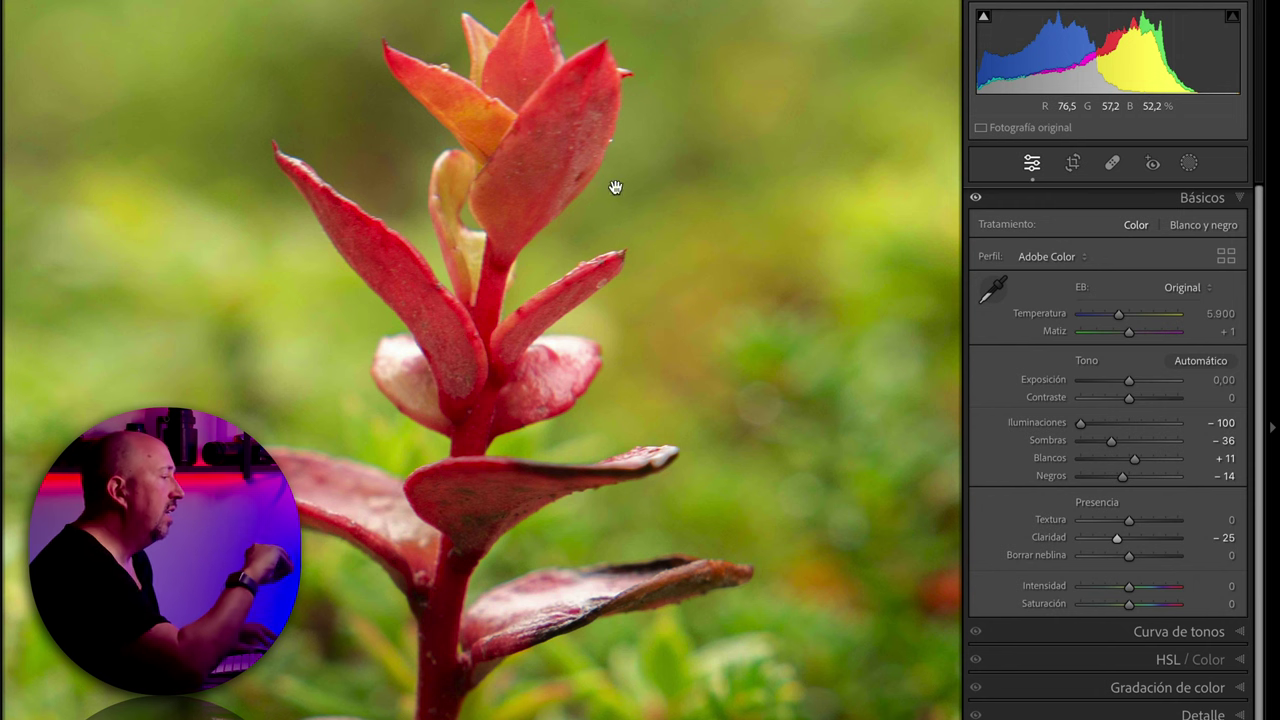
pyautogui.click(451, 373)
pyautogui.click(451, 373)
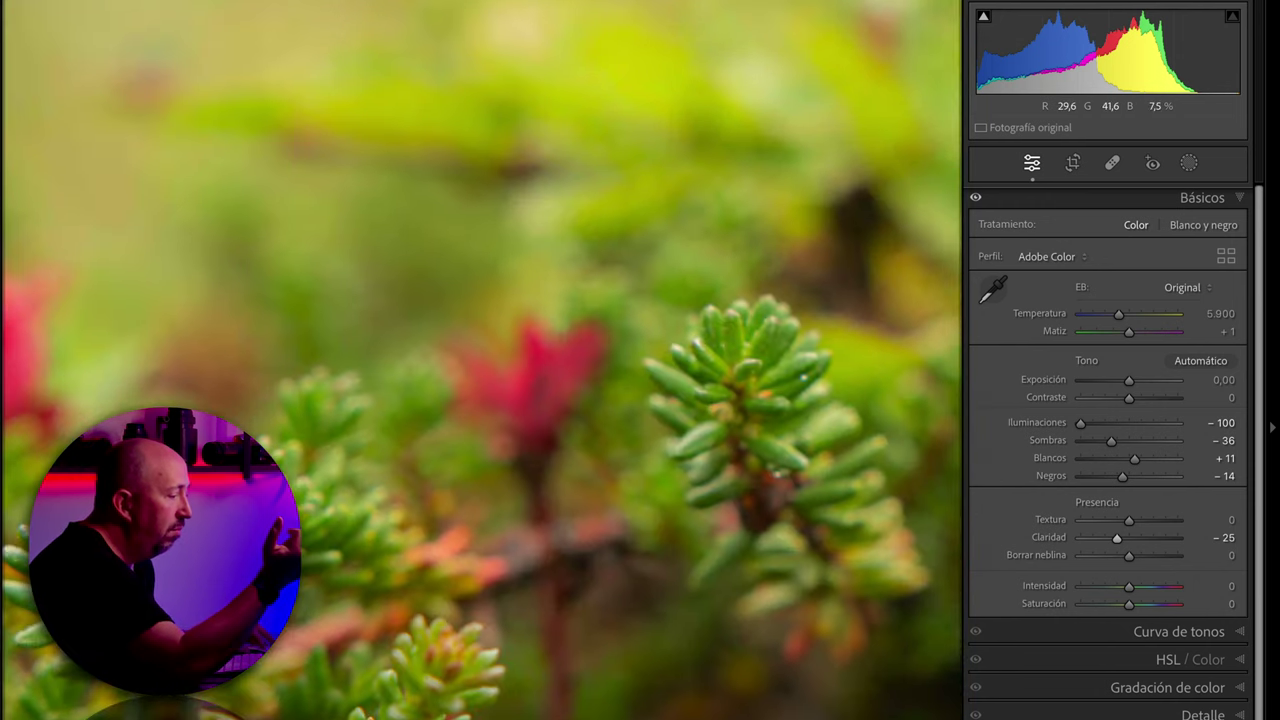
pyautogui.click(766, 440)
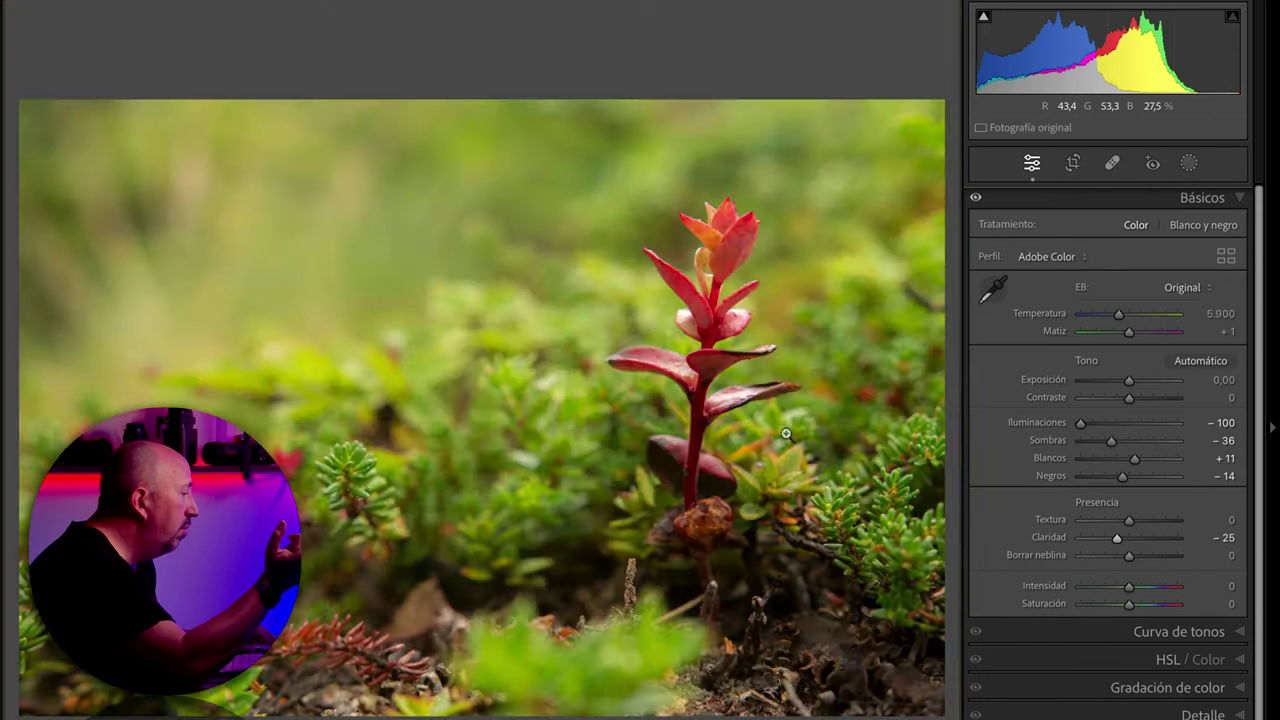
pyautogui.click(732, 347)
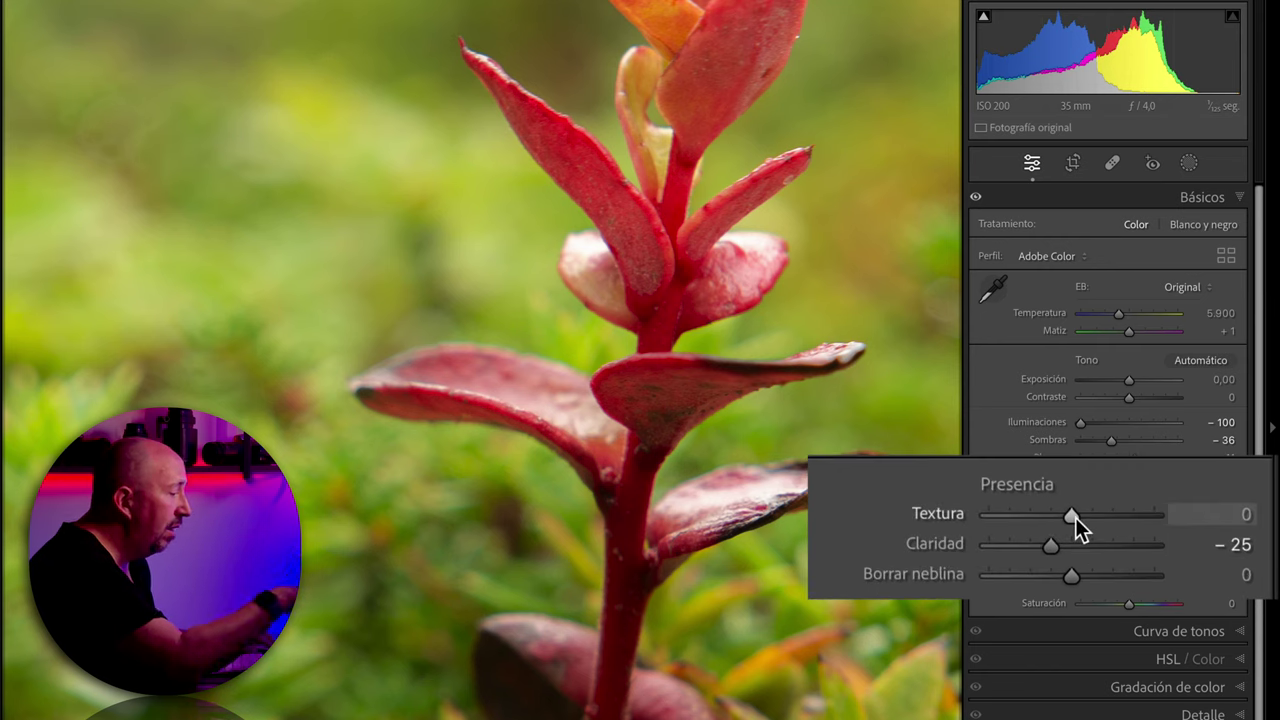
# - Add +10 Texture and expand the Tone Curve panel
pyautogui.moveTo(1075, 517); pyautogui.dragTo(1085, 517)
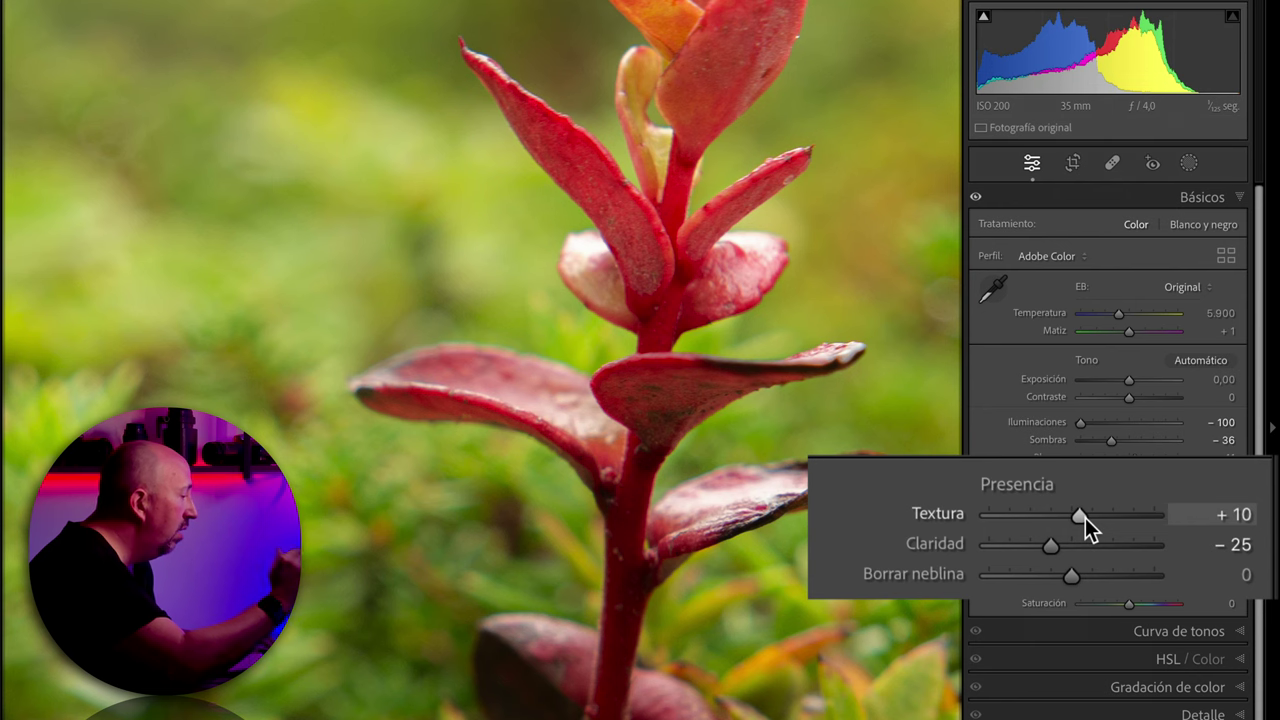
pyautogui.click(676, 370)
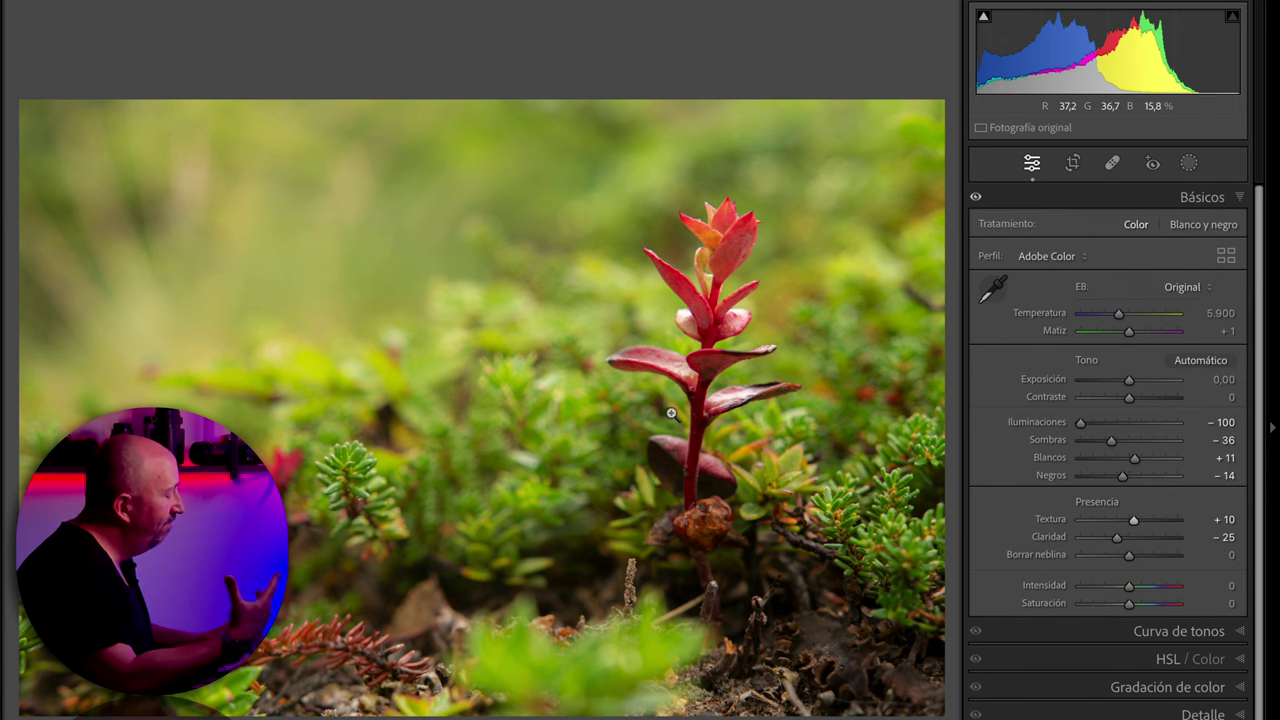
pyautogui.click(1184, 634)
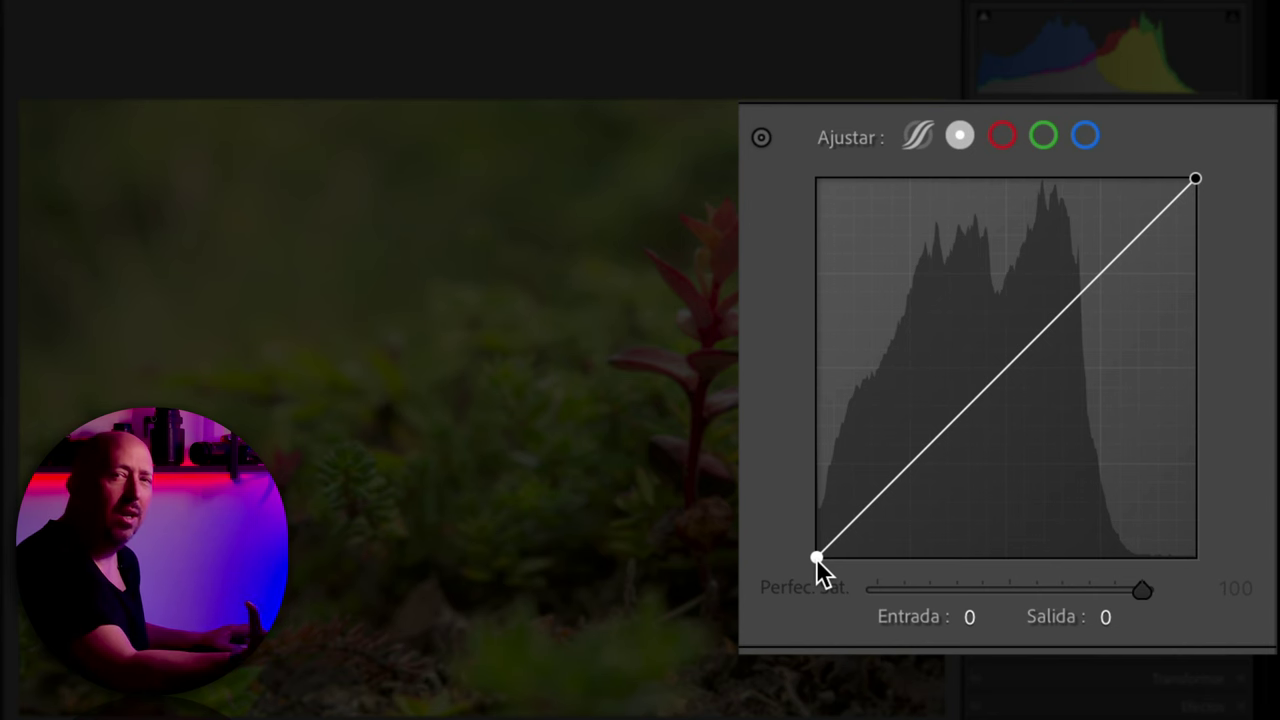
# - Lift the point curve's black point and add shadow, midtone and highlight points, one at 185 → 196
pyautogui.click(1000, 372)
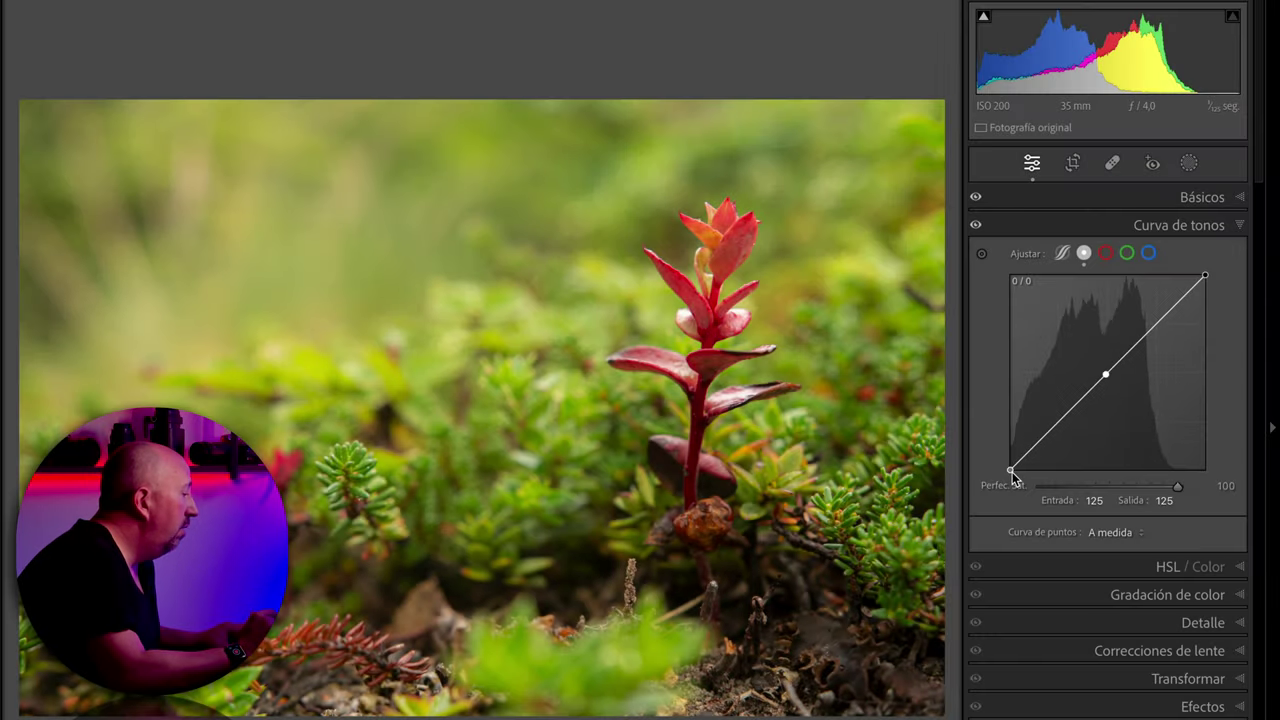
pyautogui.moveTo(1011, 474); pyautogui.dragTo(998, 447)
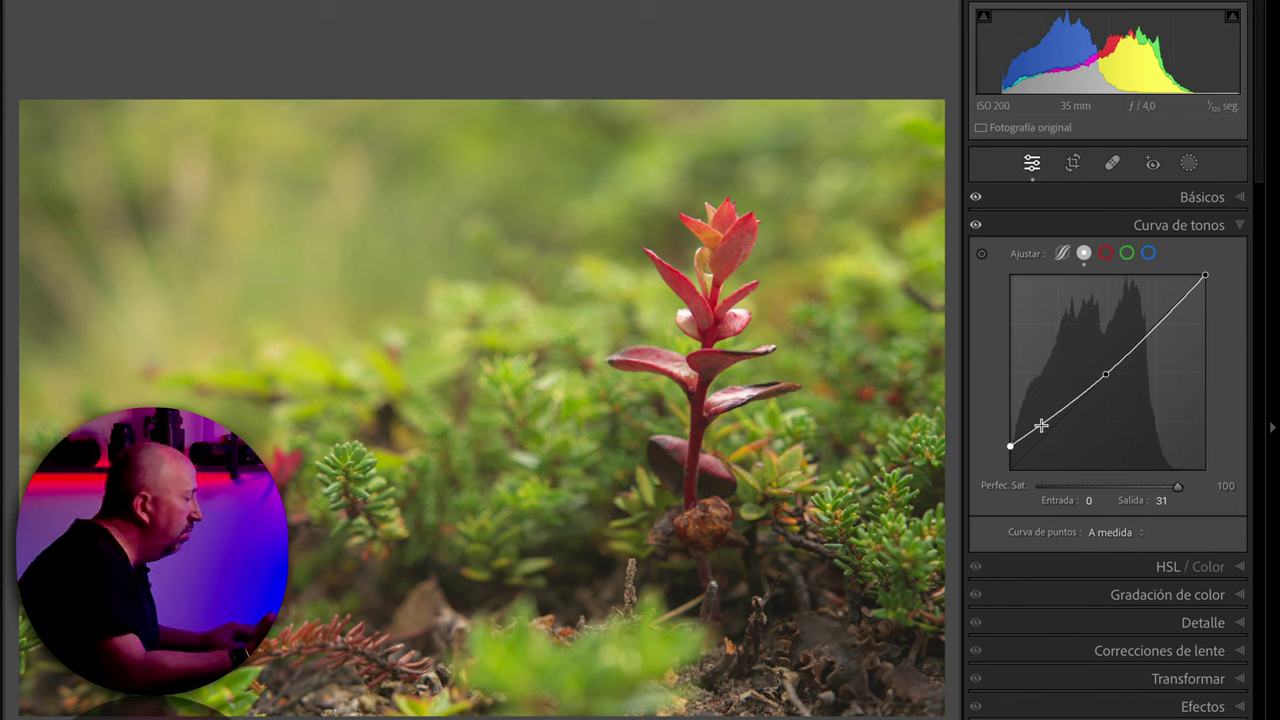
pyautogui.moveTo(1043, 429); pyautogui.dragTo(1059, 440)
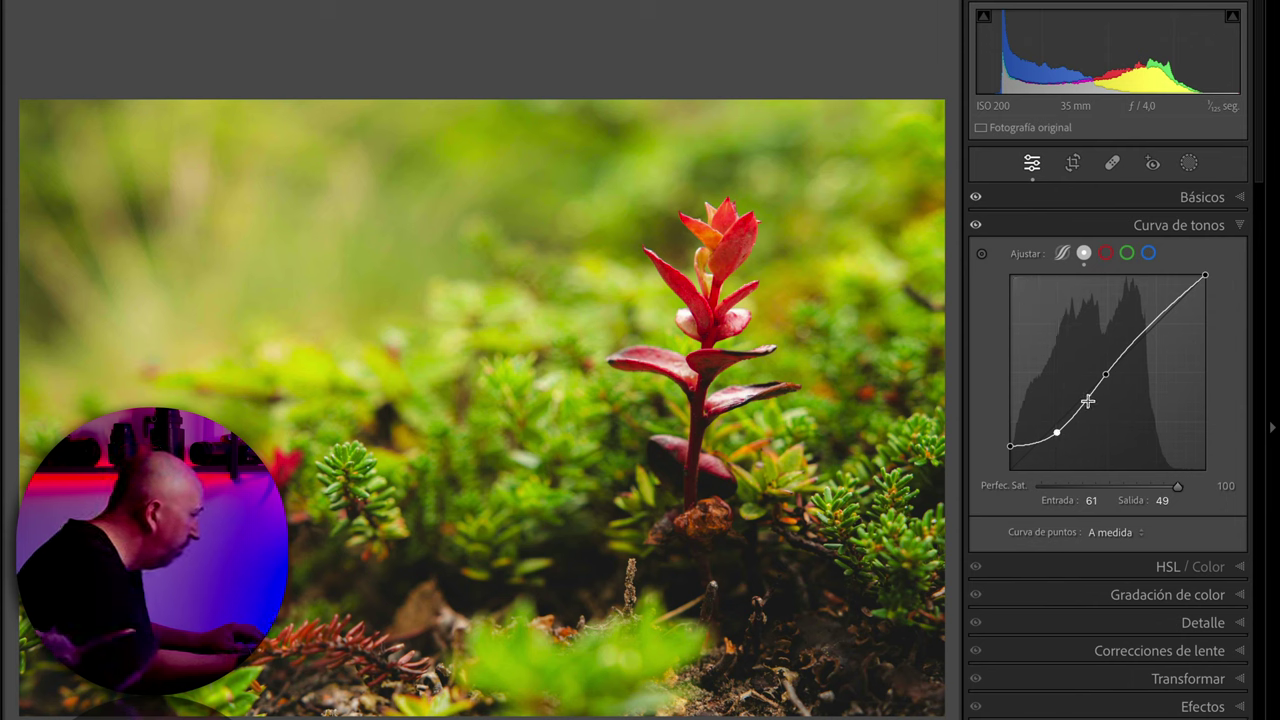
pyautogui.moveTo(1089, 402); pyautogui.dragTo(1090, 402)
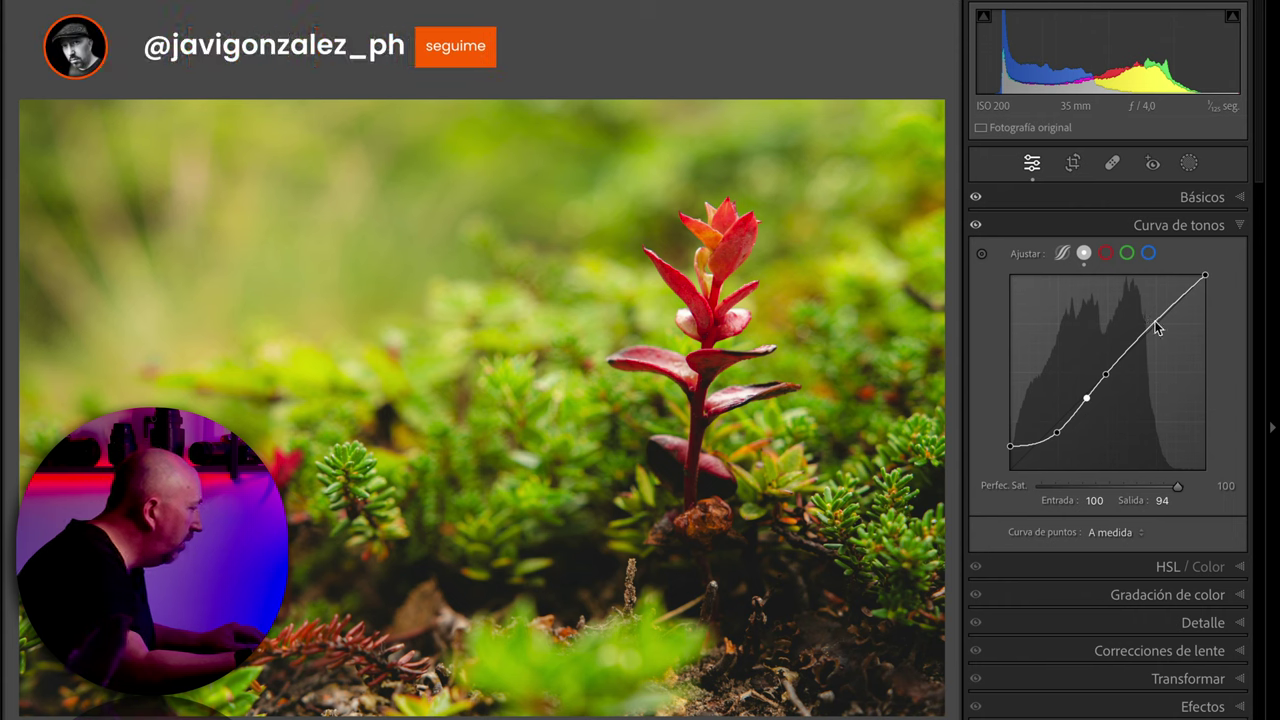
pyautogui.moveTo(1154, 322); pyautogui.dragTo(1152, 322)
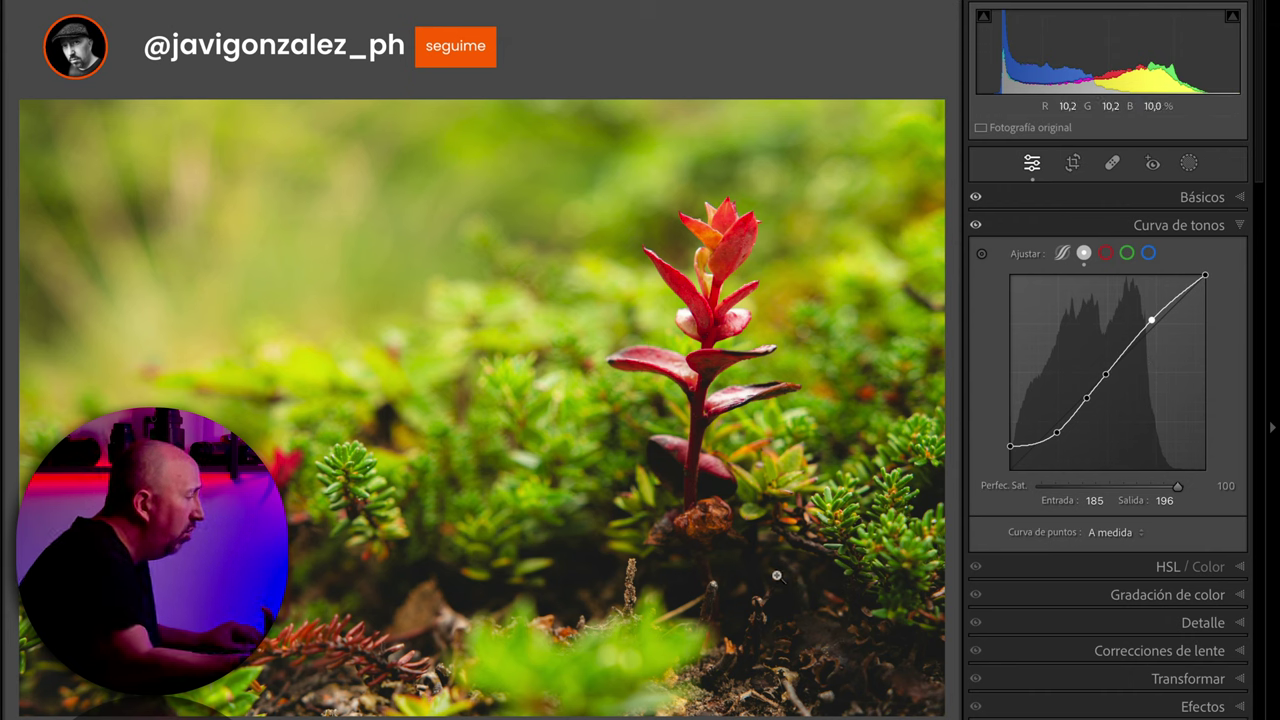
pyautogui.click(742, 566)
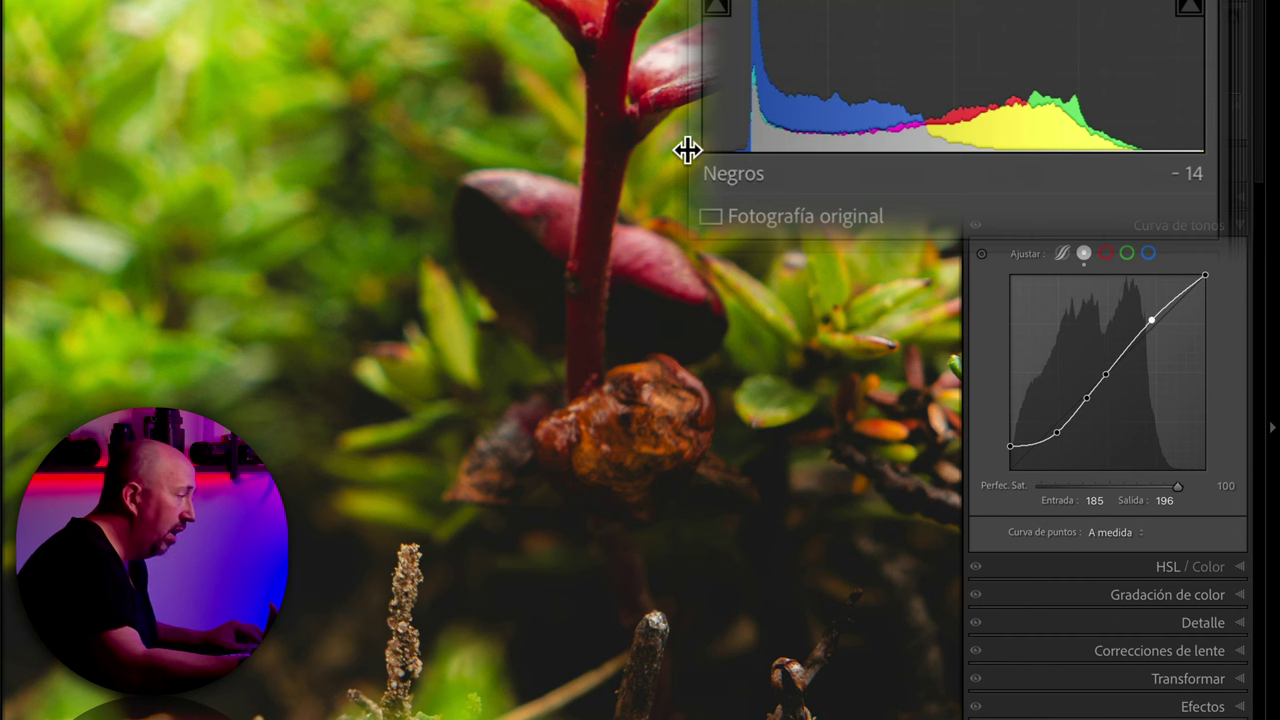
pyautogui.click(758, 327)
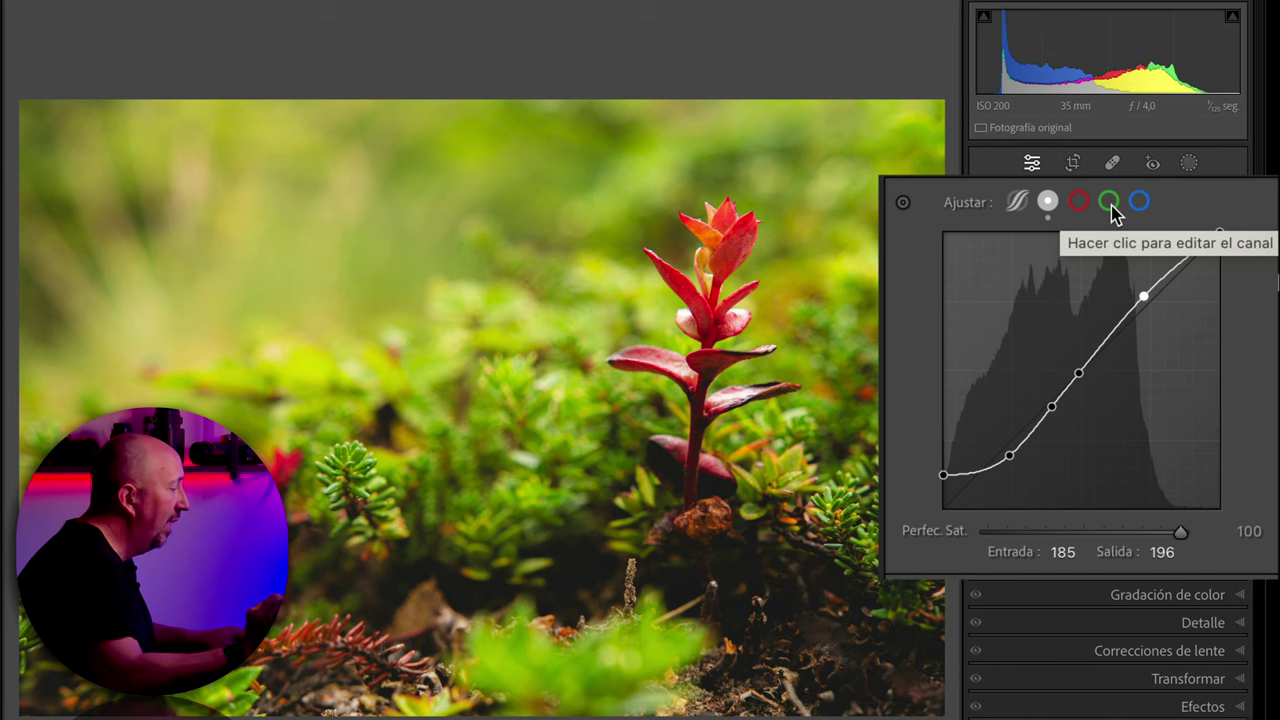
# - On the green channel curve, add points near 40/48, 108/110 and 197/199
pyautogui.click(1110, 204)
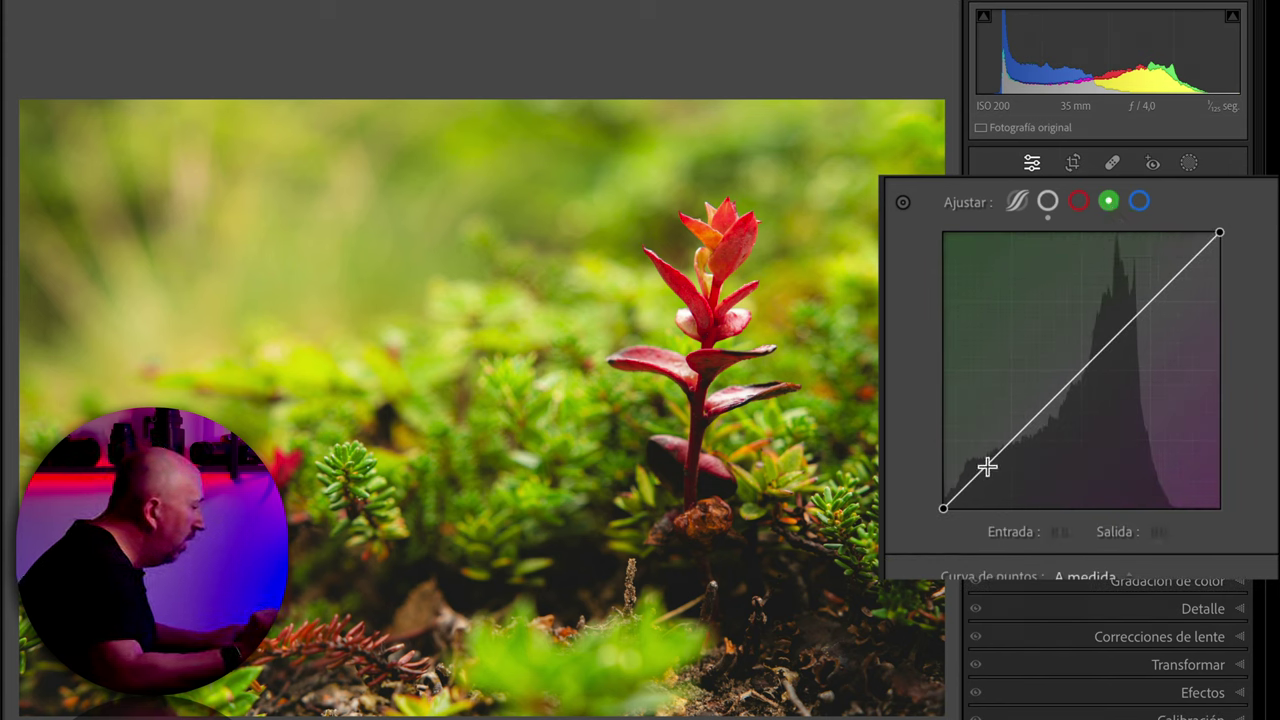
pyautogui.moveTo(988, 466); pyautogui.dragTo(985, 459)
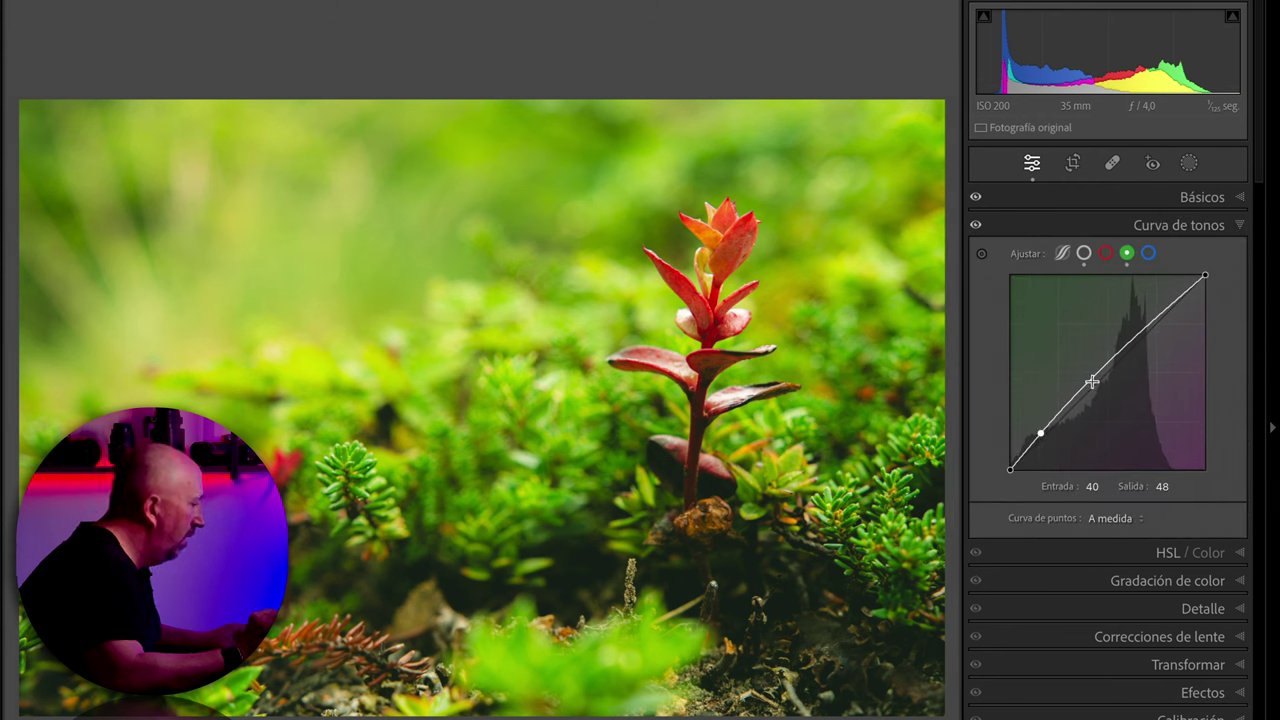
pyautogui.moveTo(1092, 388); pyautogui.dragTo(1094, 386)
pyautogui.click(1161, 318)
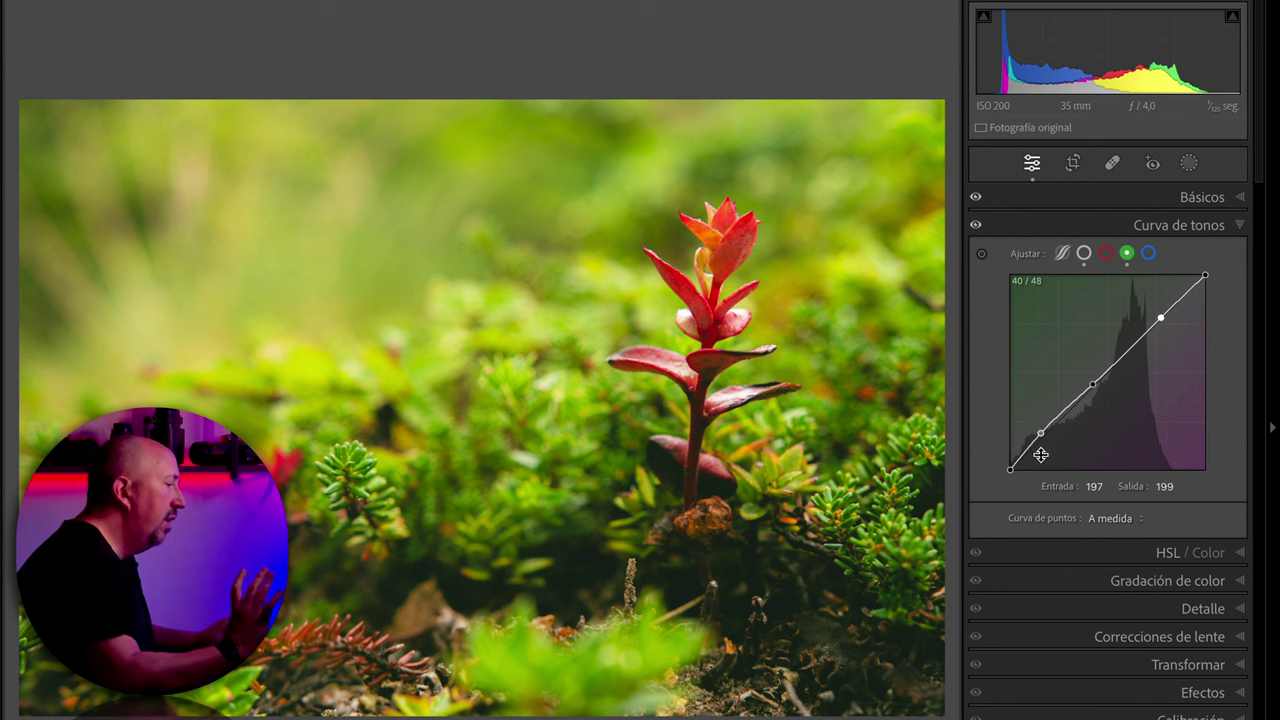
pyautogui.click(600, 564)
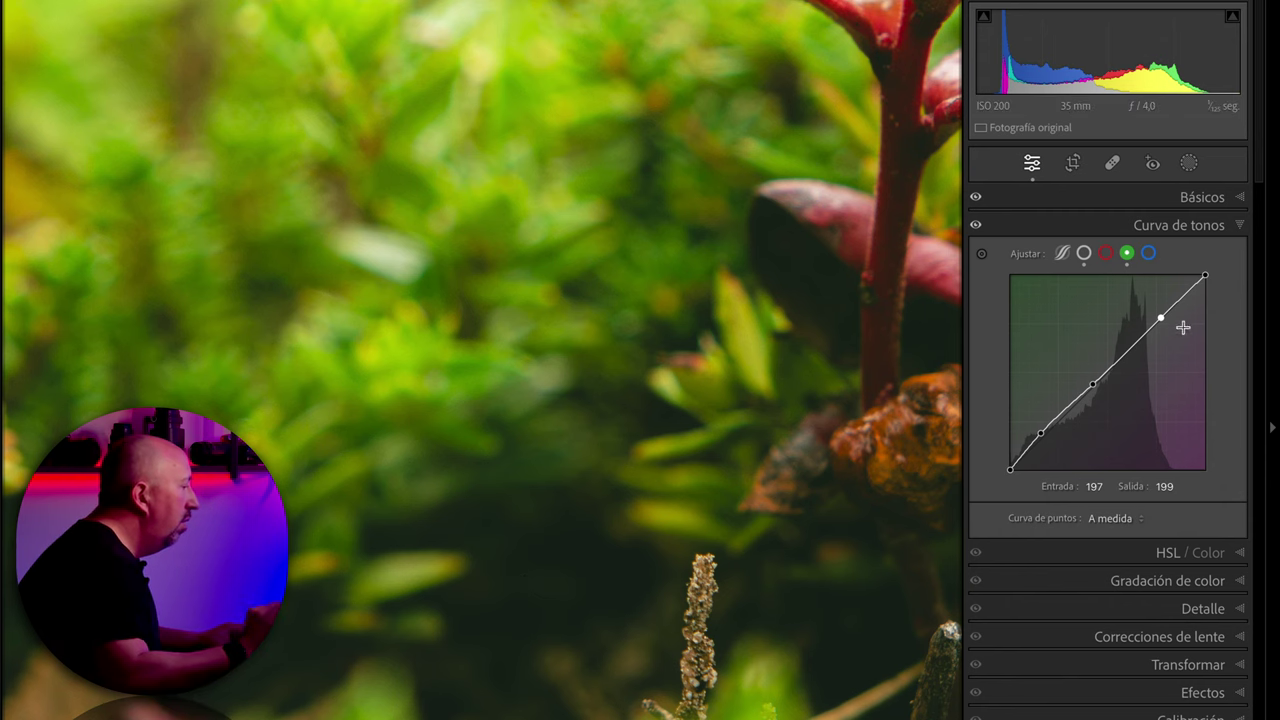
pyautogui.click(731, 425)
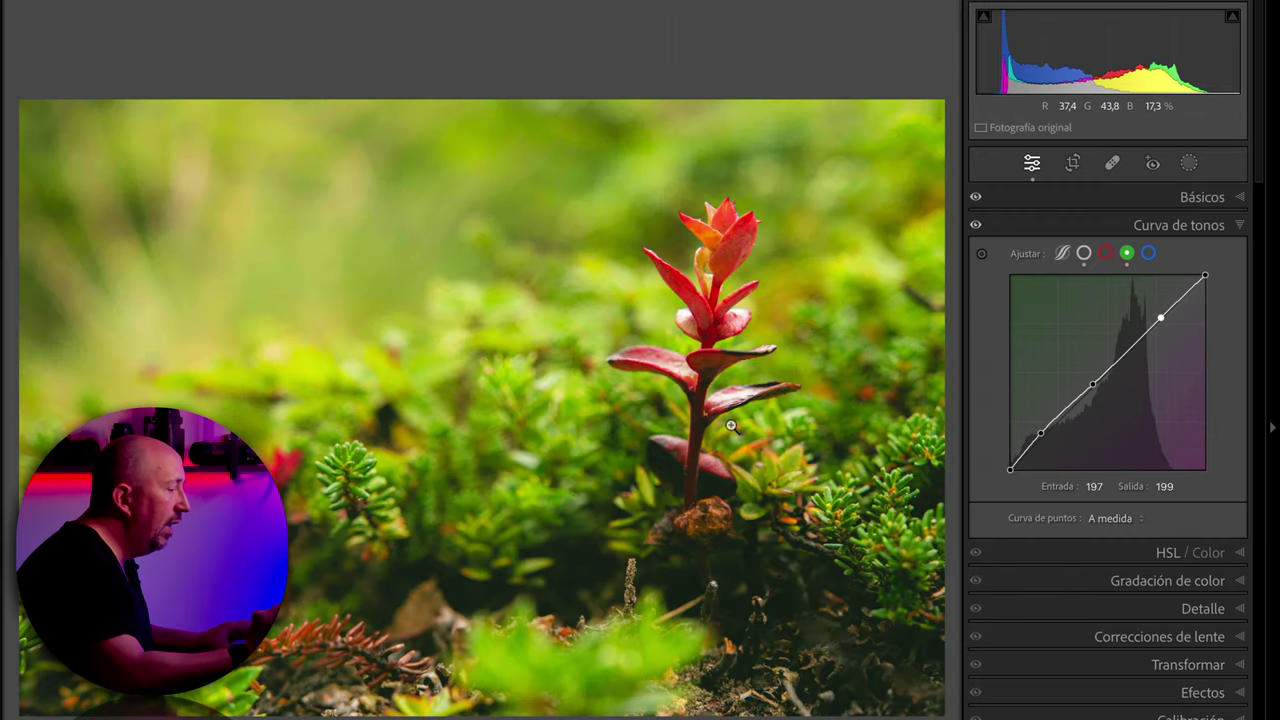
pyautogui.click(1148, 252)
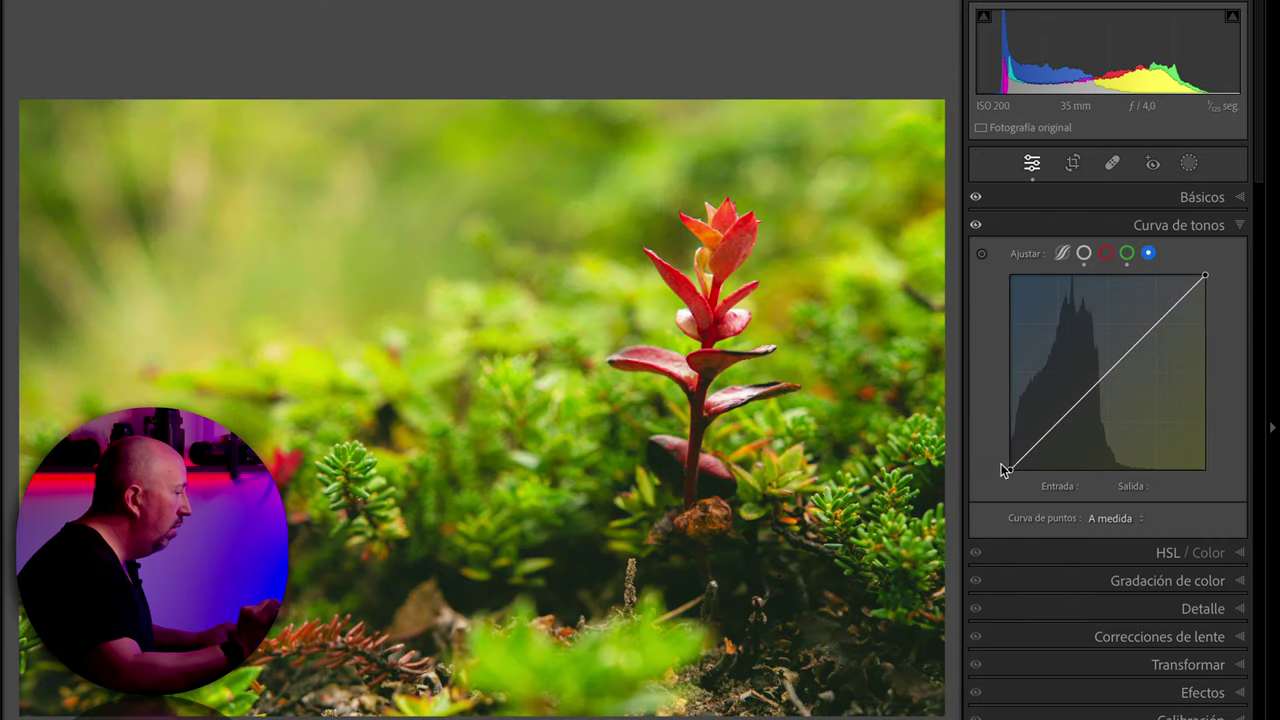
# - On the blue curve, anchor the midpoint at 128, lift the black point to 27, add a 47 → 56 point
pyautogui.click(1107, 373)
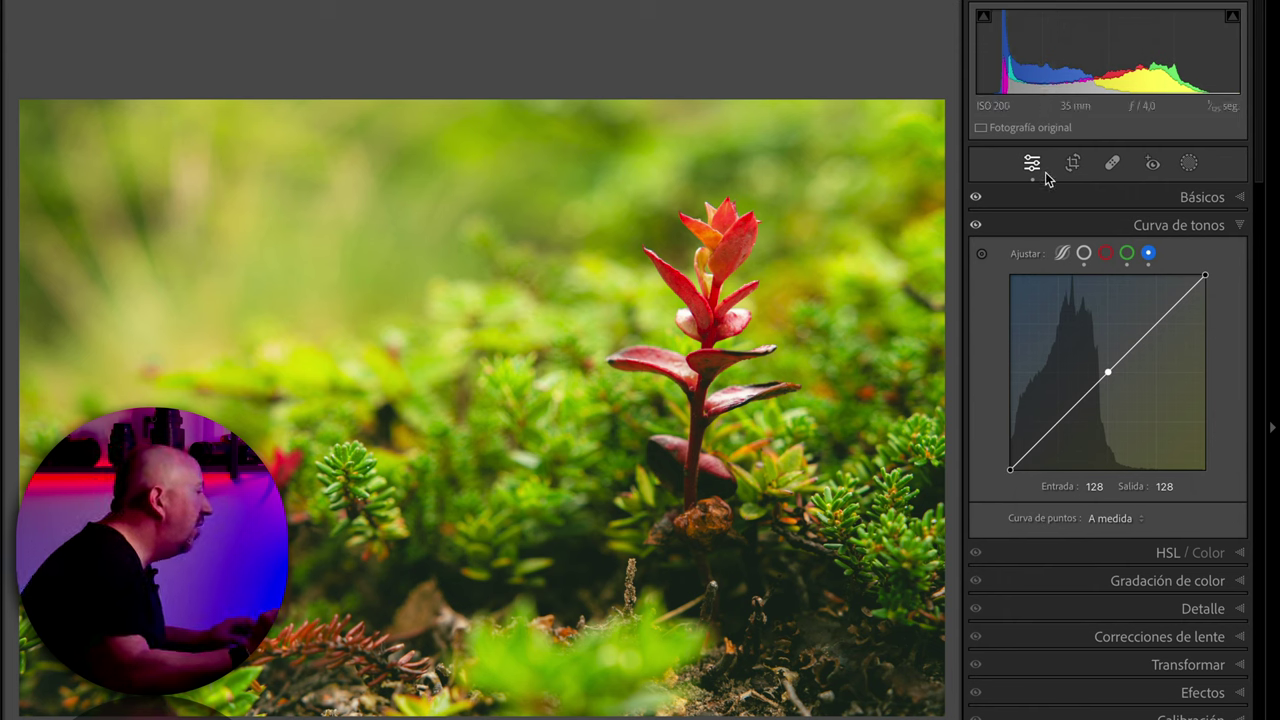
pyautogui.click(1110, 372)
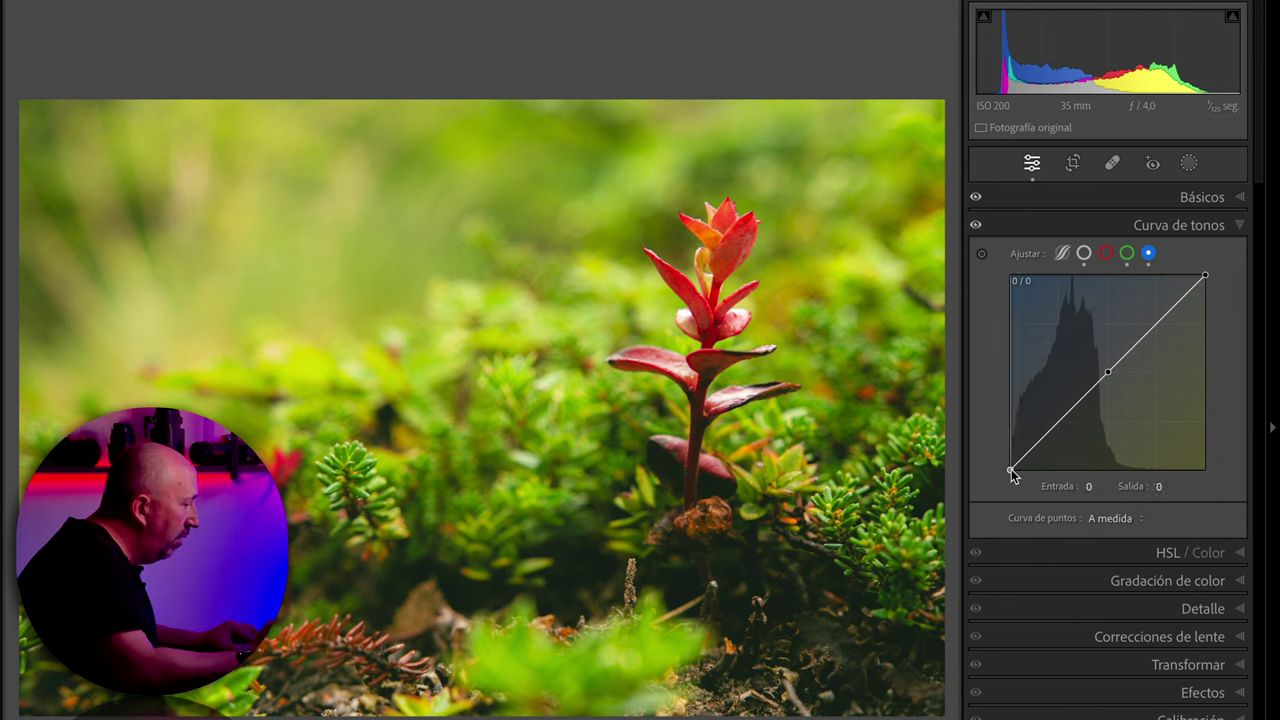
pyautogui.moveTo(1011, 470); pyautogui.dragTo(1009, 455)
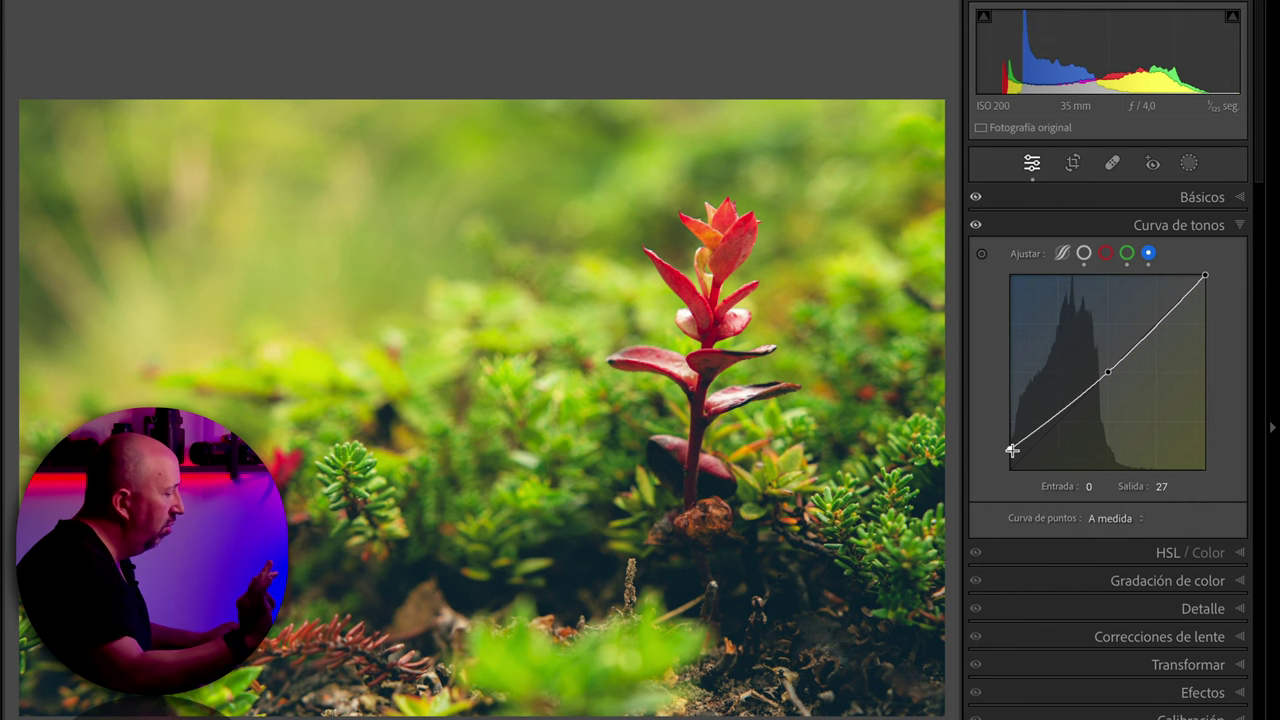
pyautogui.click(575, 541)
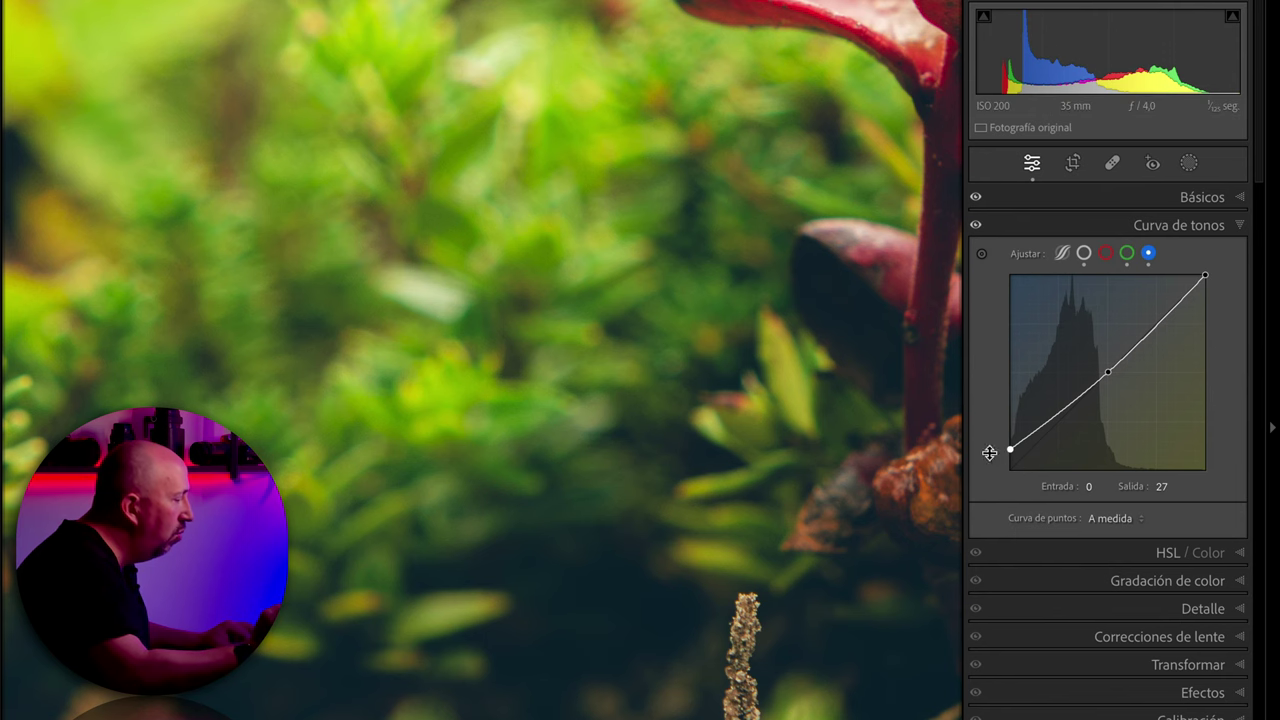
pyautogui.click(678, 518)
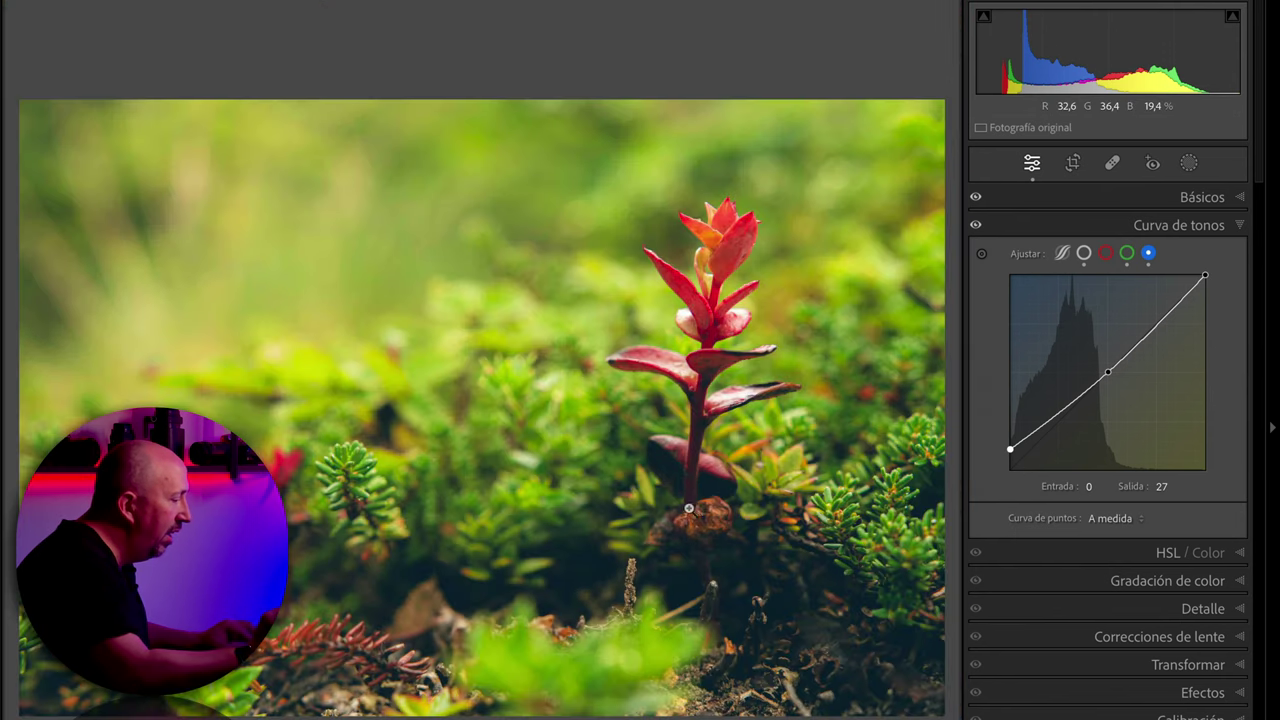
pyautogui.click(1045, 429)
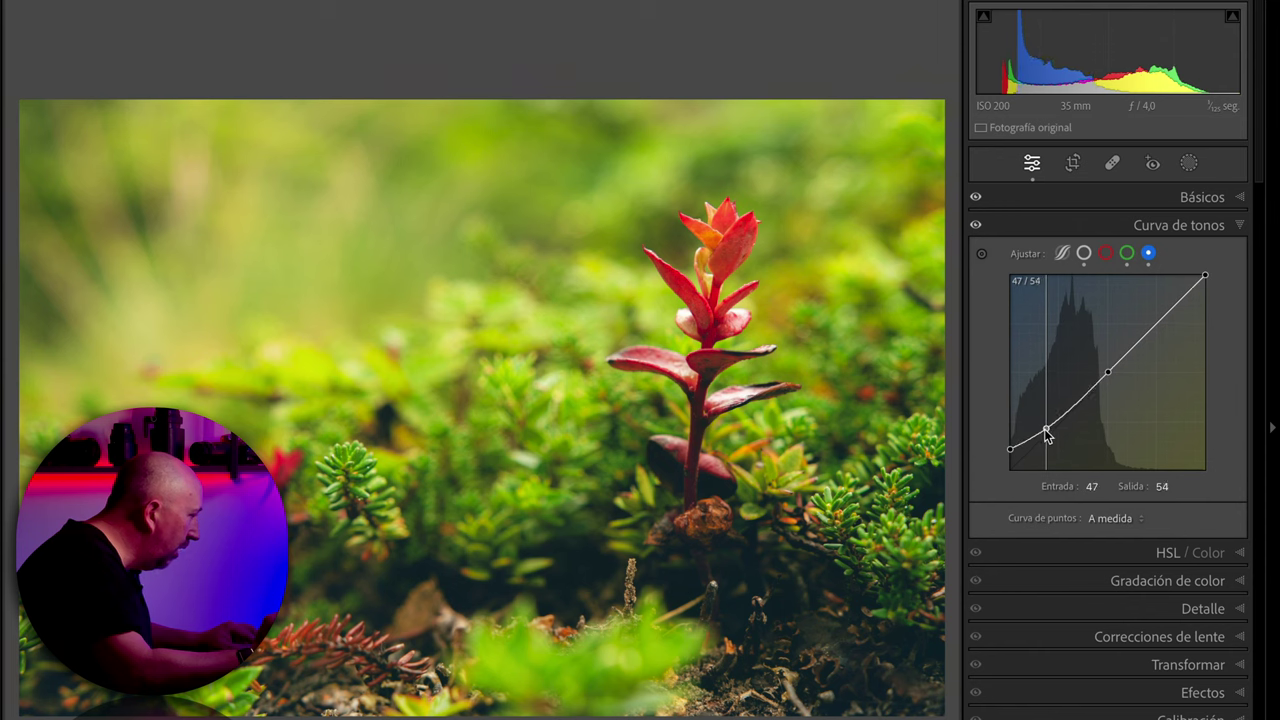
pyautogui.moveTo(1045, 432); pyautogui.dragTo(1046, 431)
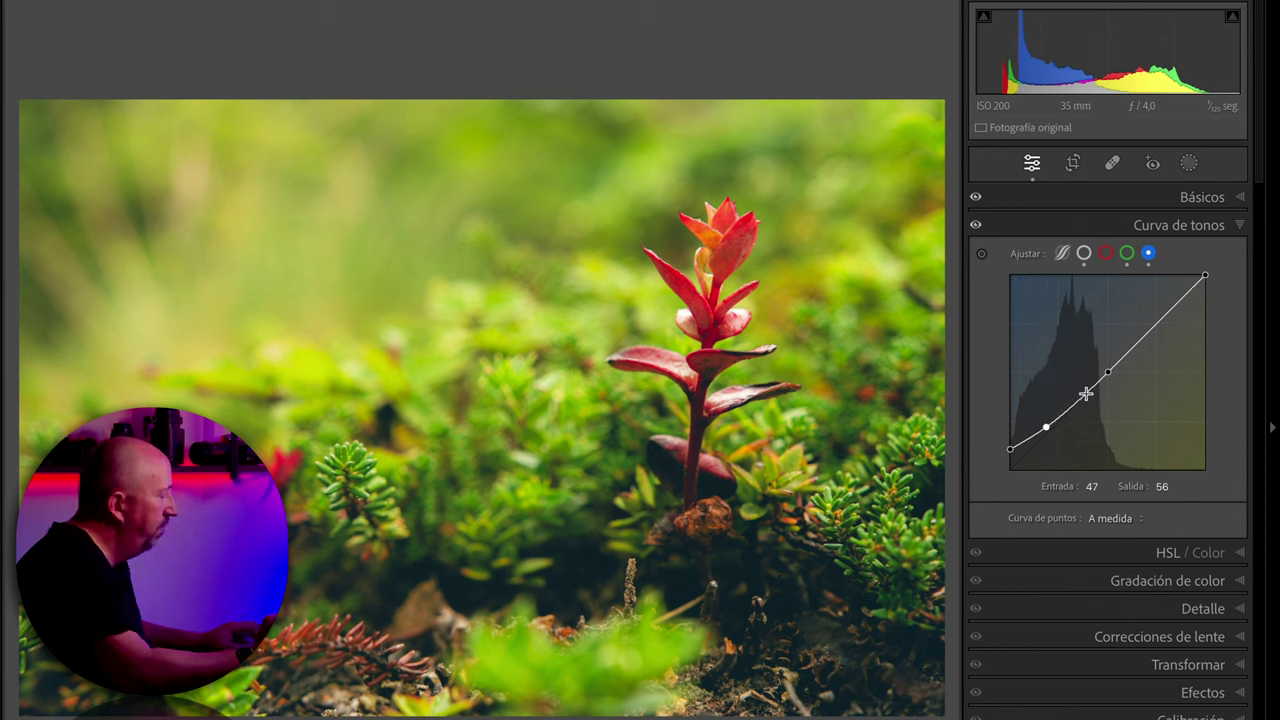
pyautogui.click(1053, 201)
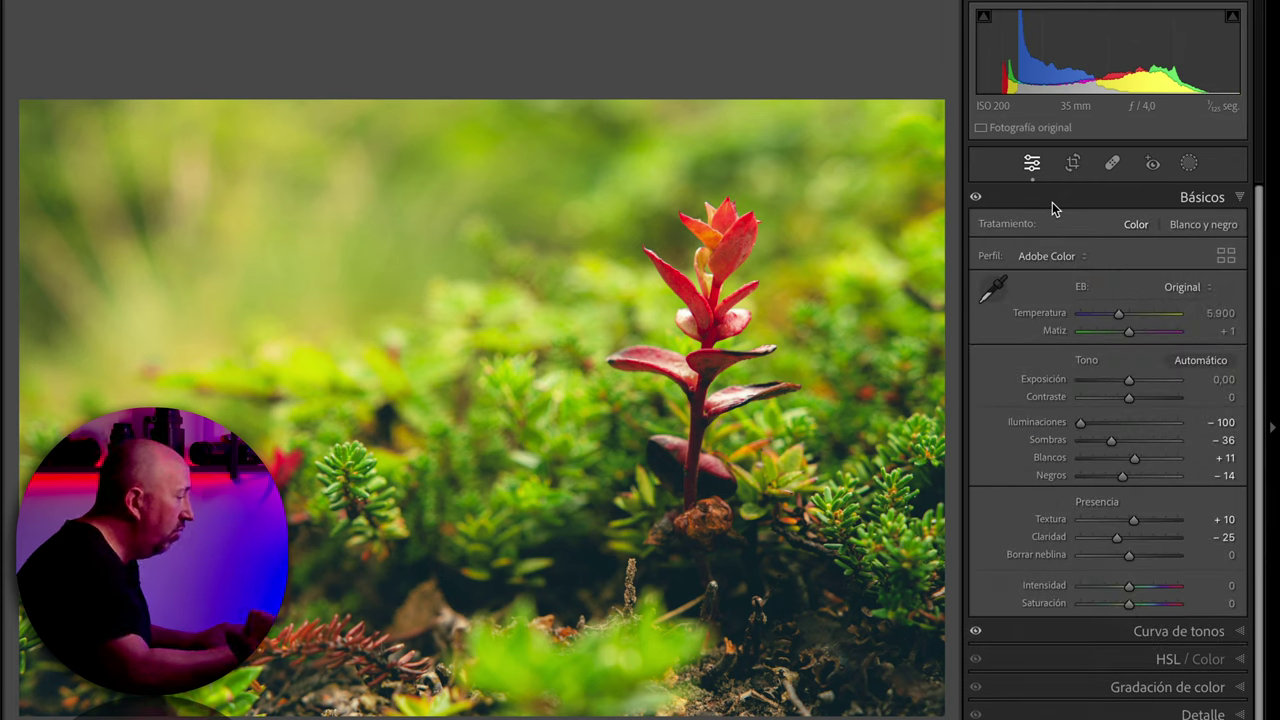
# - Collapse Básicos, reopen Curva de tonos and check the luminance, green and blue curves in turn
pyautogui.click(1052, 202)
pyautogui.click(1143, 230)
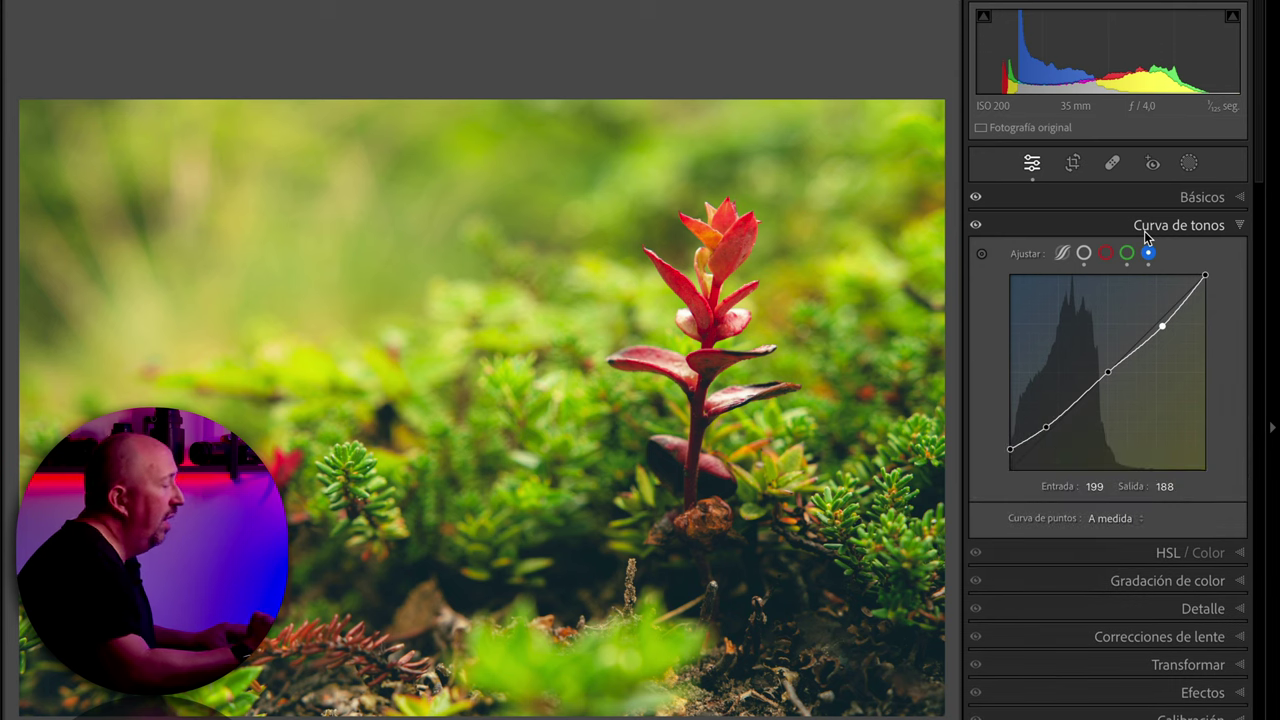
pyautogui.click(1085, 255)
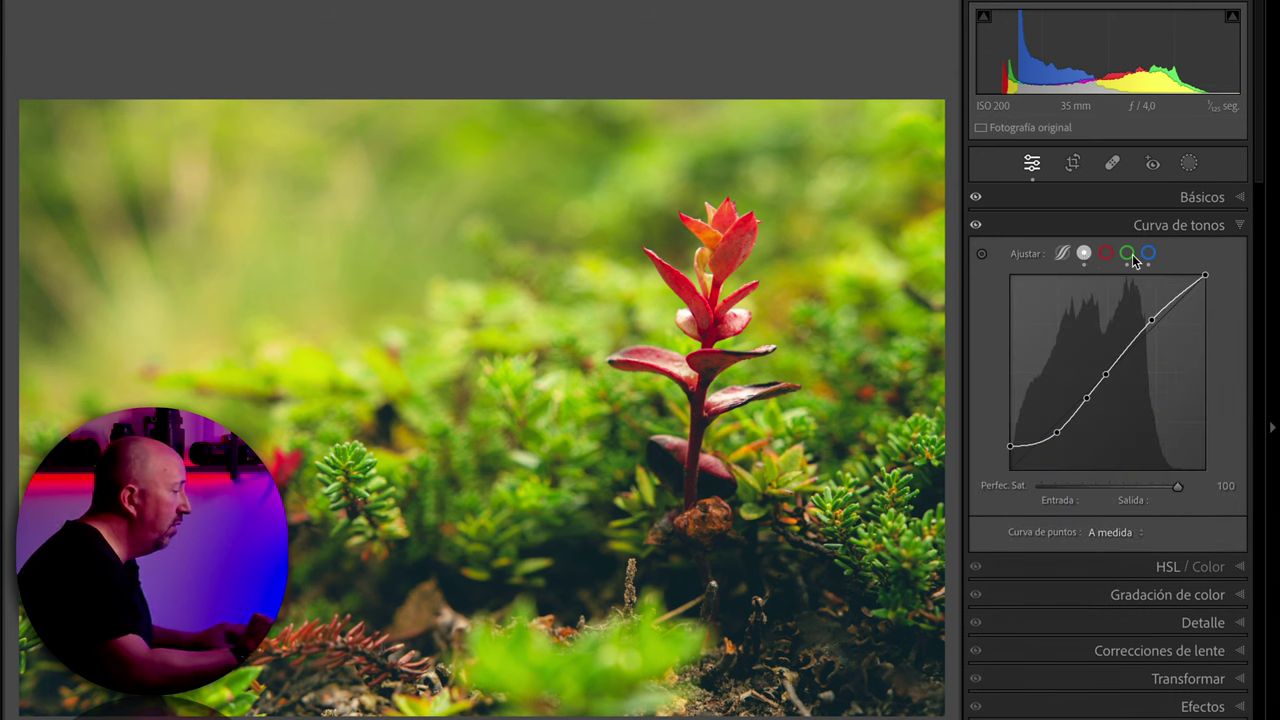
pyautogui.click(1128, 255)
pyautogui.click(1149, 255)
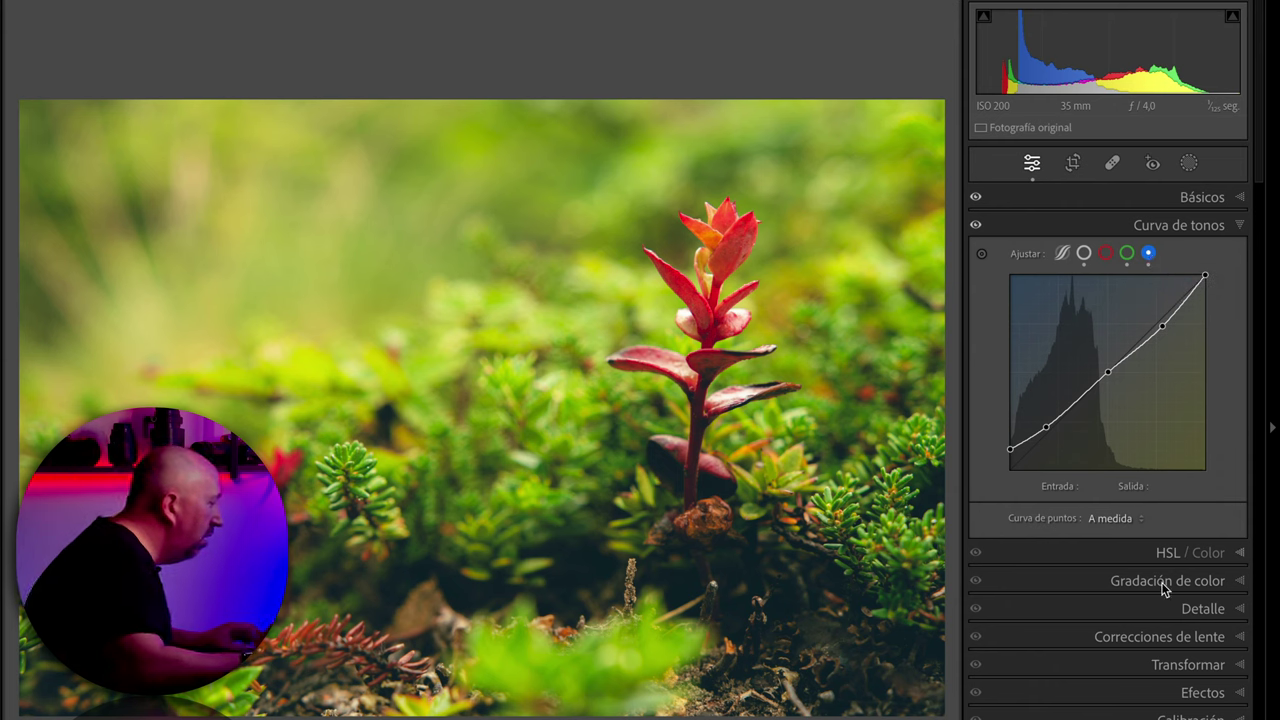
# - Expand HSL / Color, look at Saturación and Luminancia, then settle on the Tono tab
pyautogui.click(1166, 553)
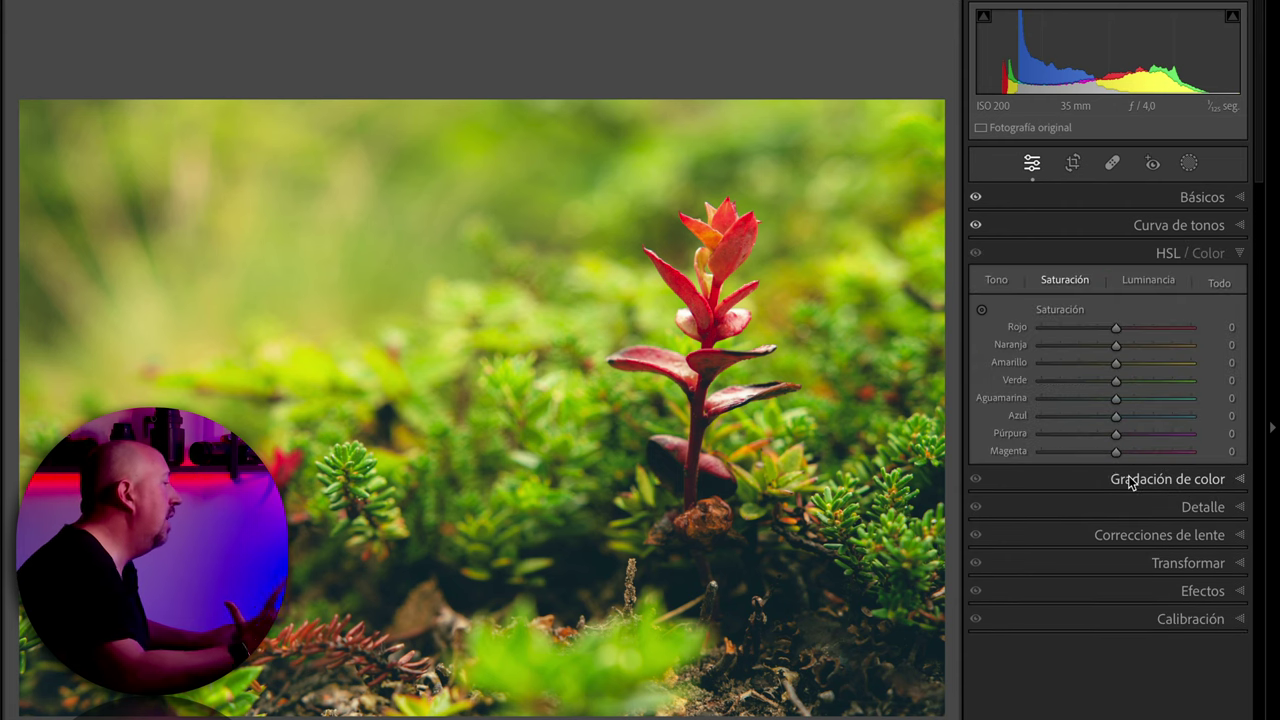
pyautogui.click(996, 280)
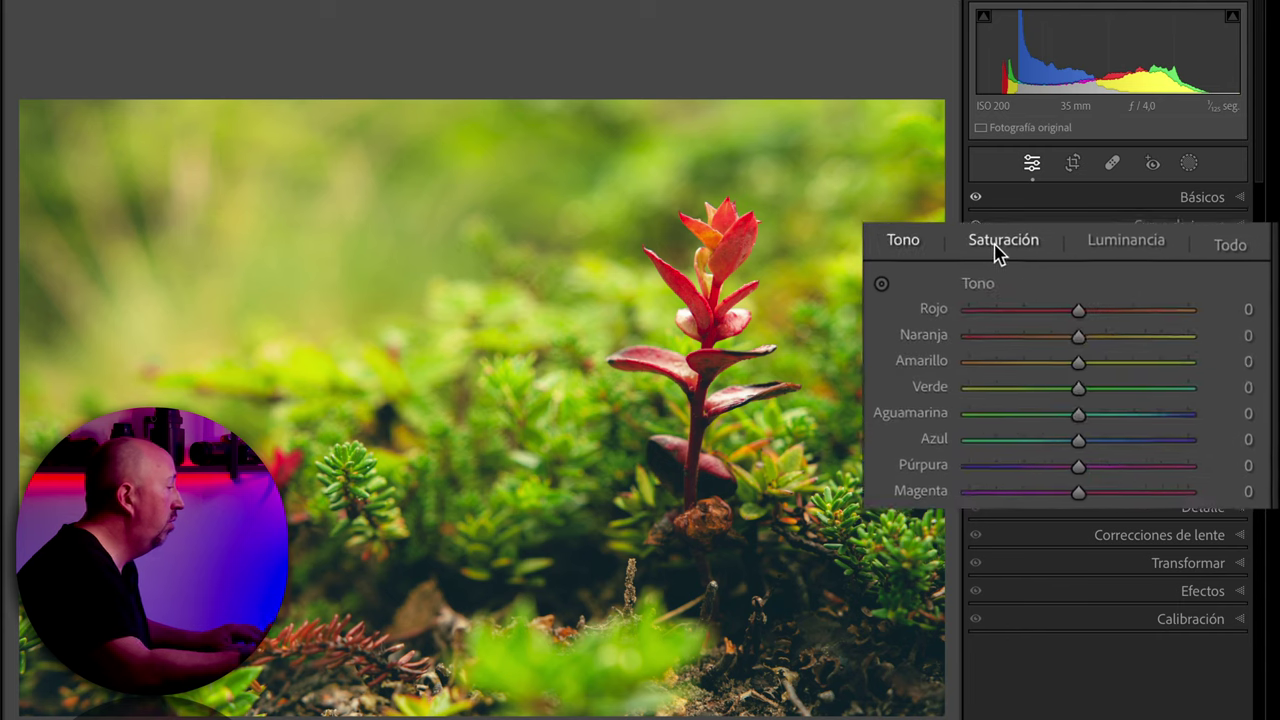
pyautogui.click(996, 248)
pyautogui.click(1149, 243)
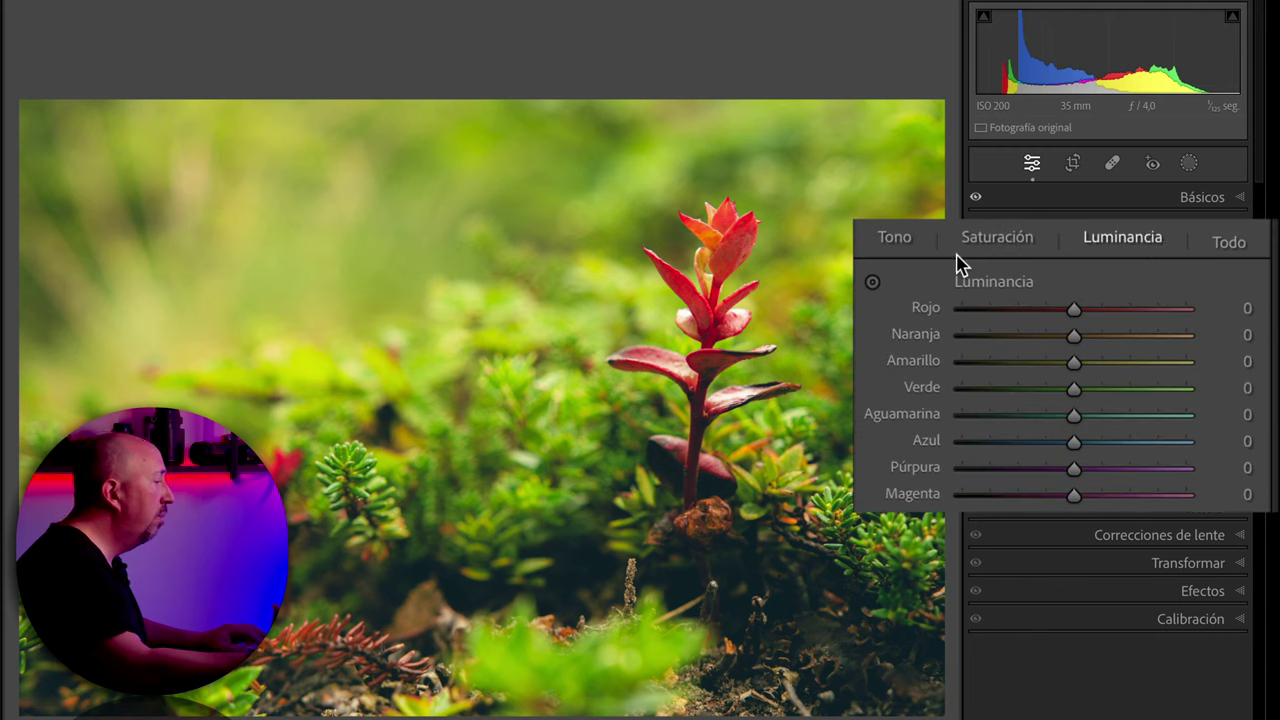
pyautogui.click(998, 283)
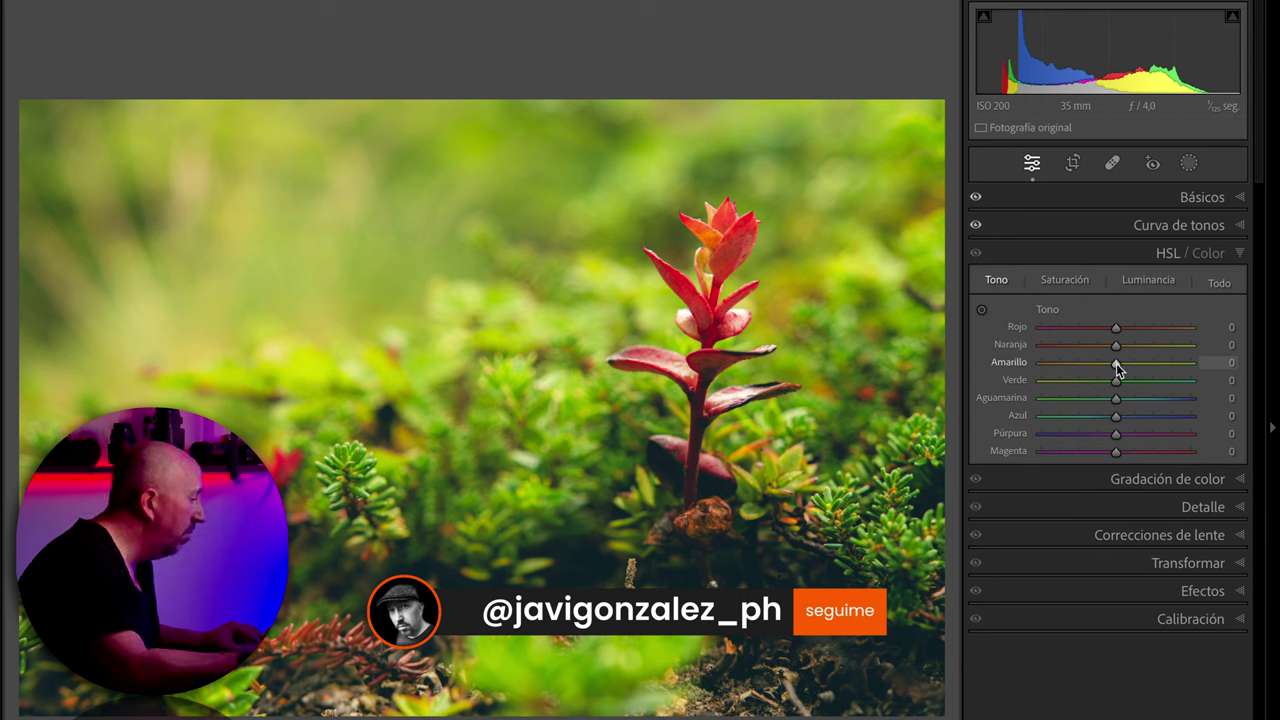
# - Set the Amarillo hue to about +24 and the Verde hue to -70
pyautogui.moveTo(1116, 363); pyautogui.dragTo(1164, 367)
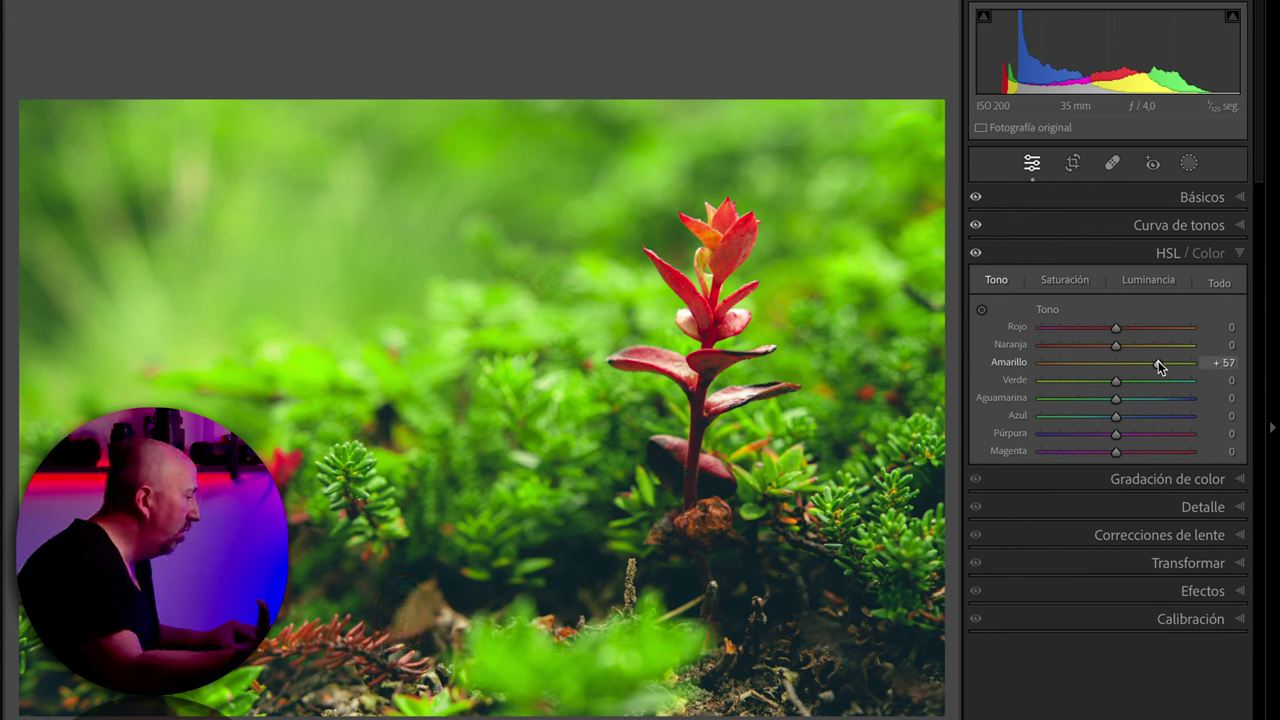
pyautogui.moveTo(1153, 367); pyautogui.dragTo(1133, 364)
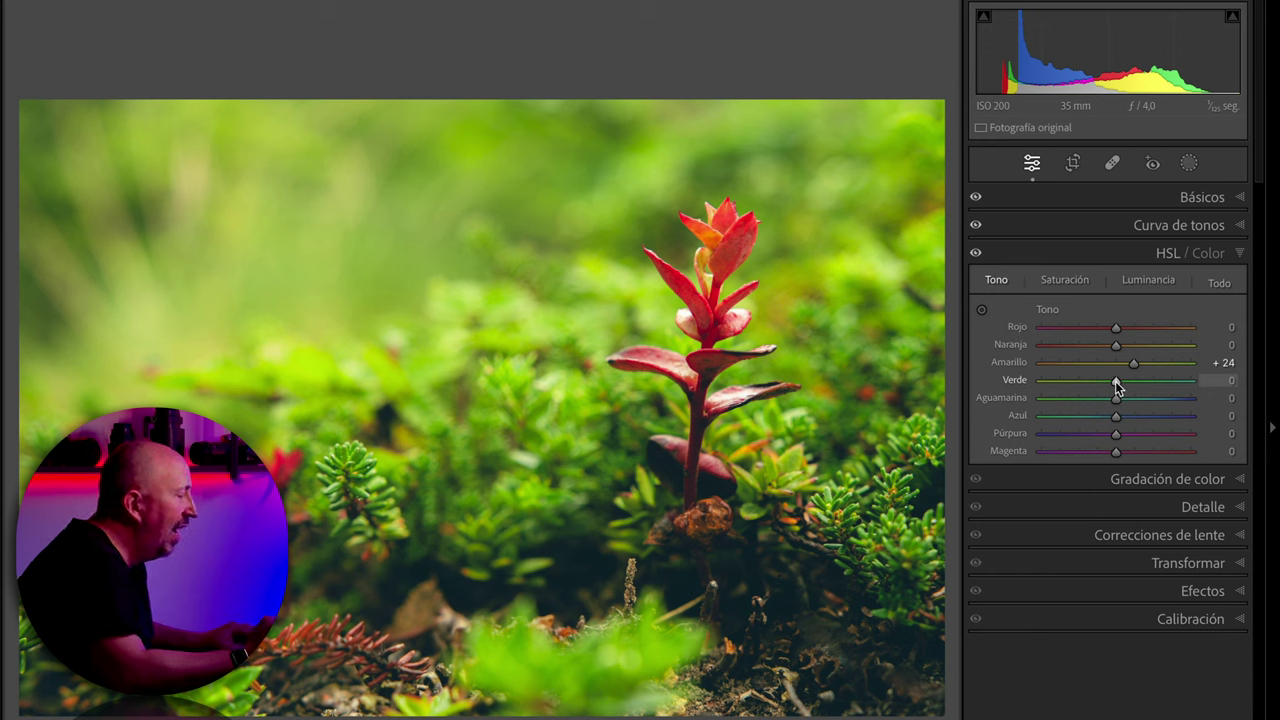
pyautogui.moveTo(1115, 381); pyautogui.dragTo(1065, 387)
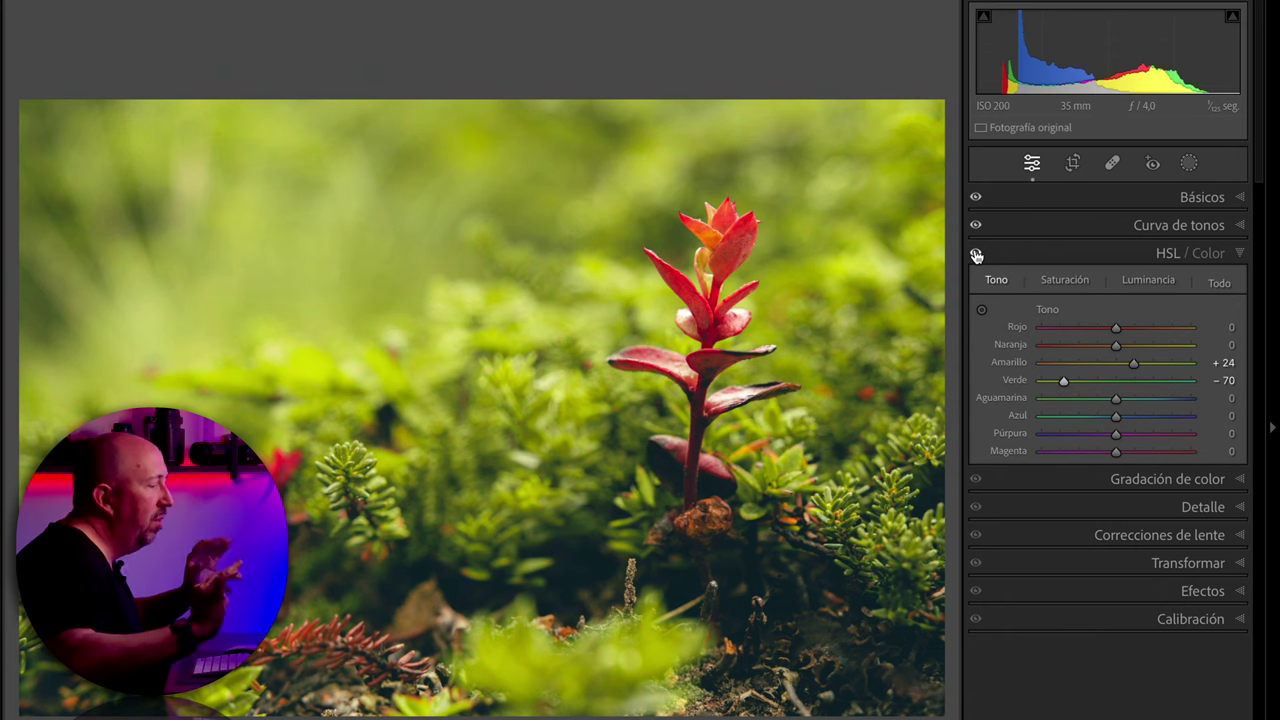
# - Set the Aguamarina hue to −33 and show the HSL Saturación sliders
pyautogui.moveTo(1116, 399); pyautogui.dragTo(1097, 401)
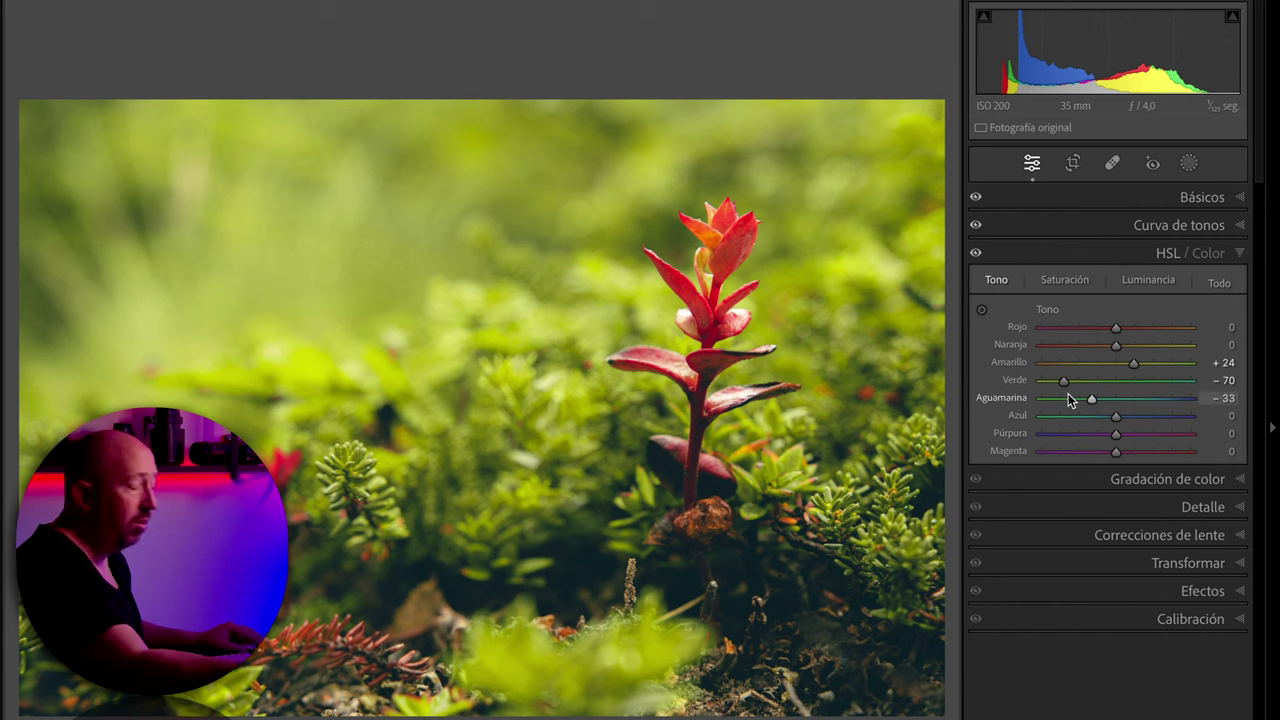
pyautogui.click(1071, 282)
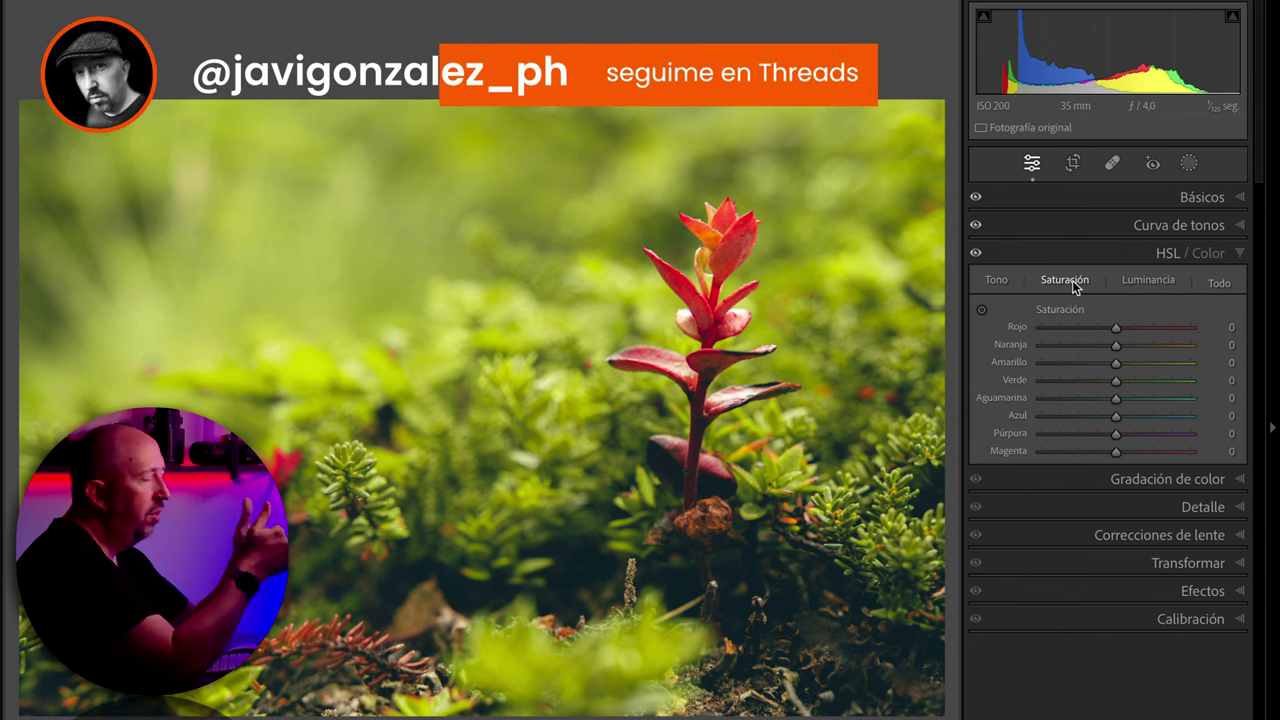
# - Drop Verde saturation to −88 and briefly compare the photo with HSL off
pyautogui.click(1240, 197)
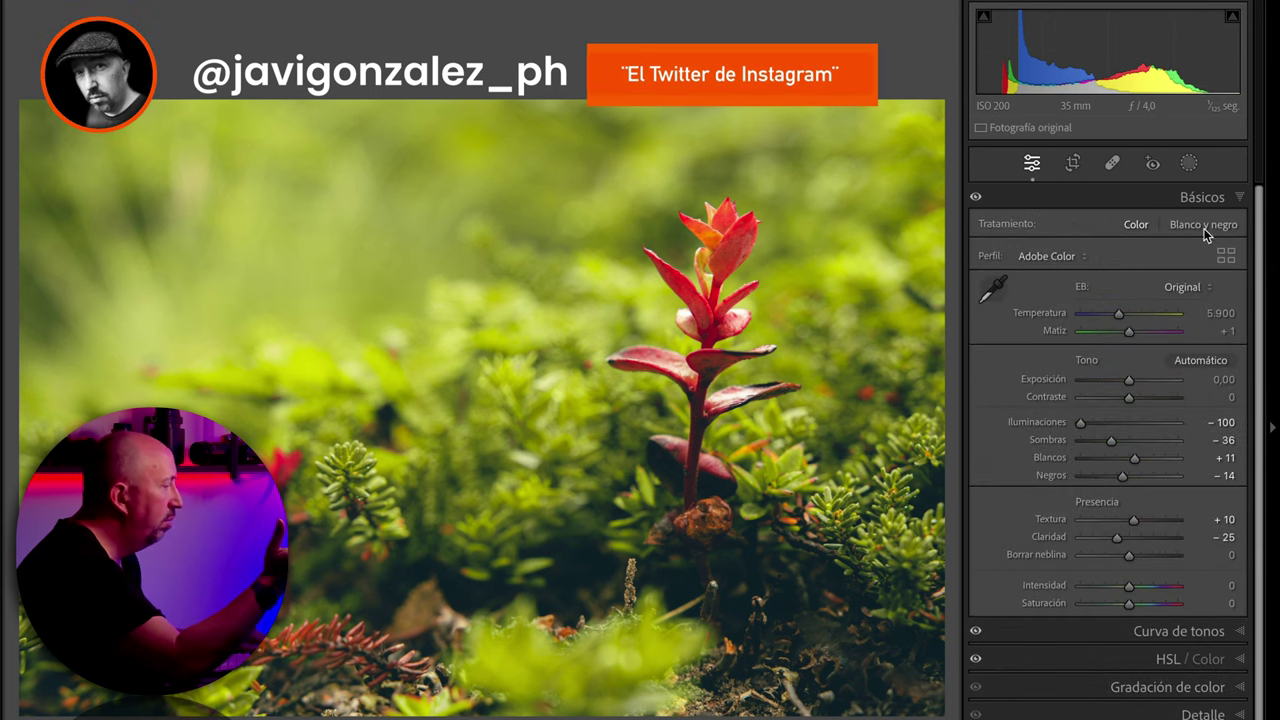
pyautogui.click(1222, 199)
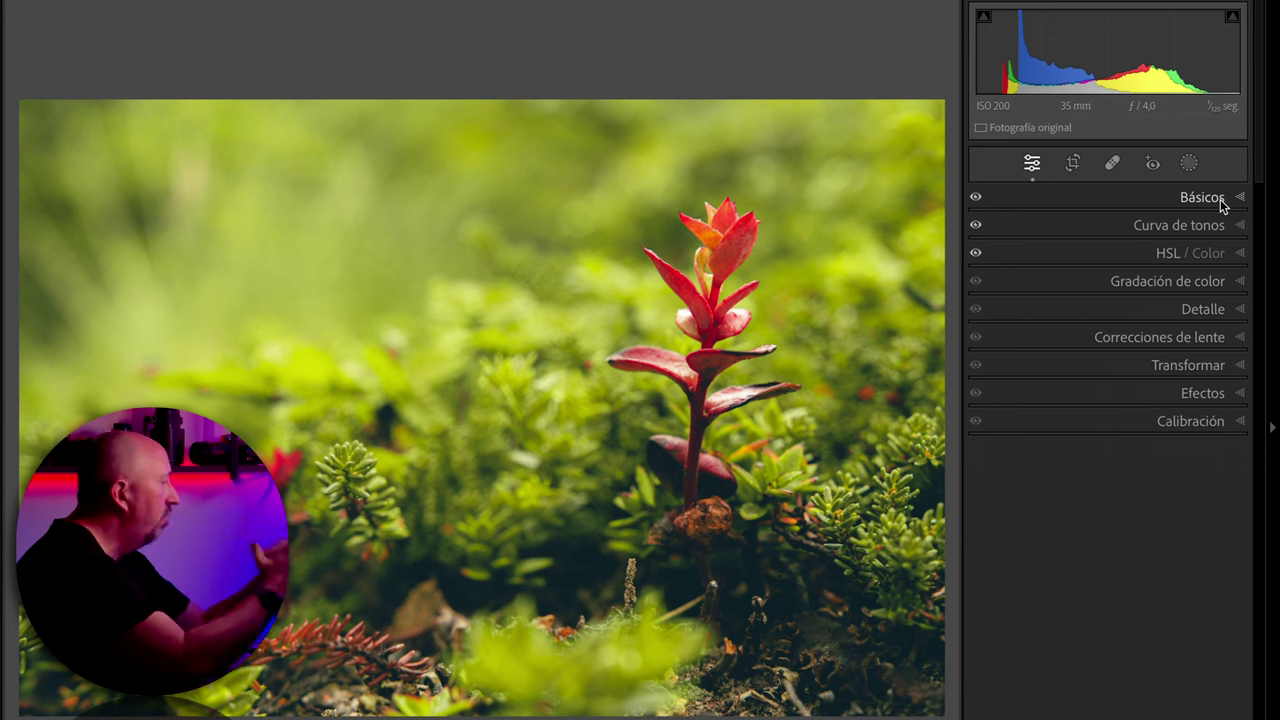
pyautogui.click(1166, 258)
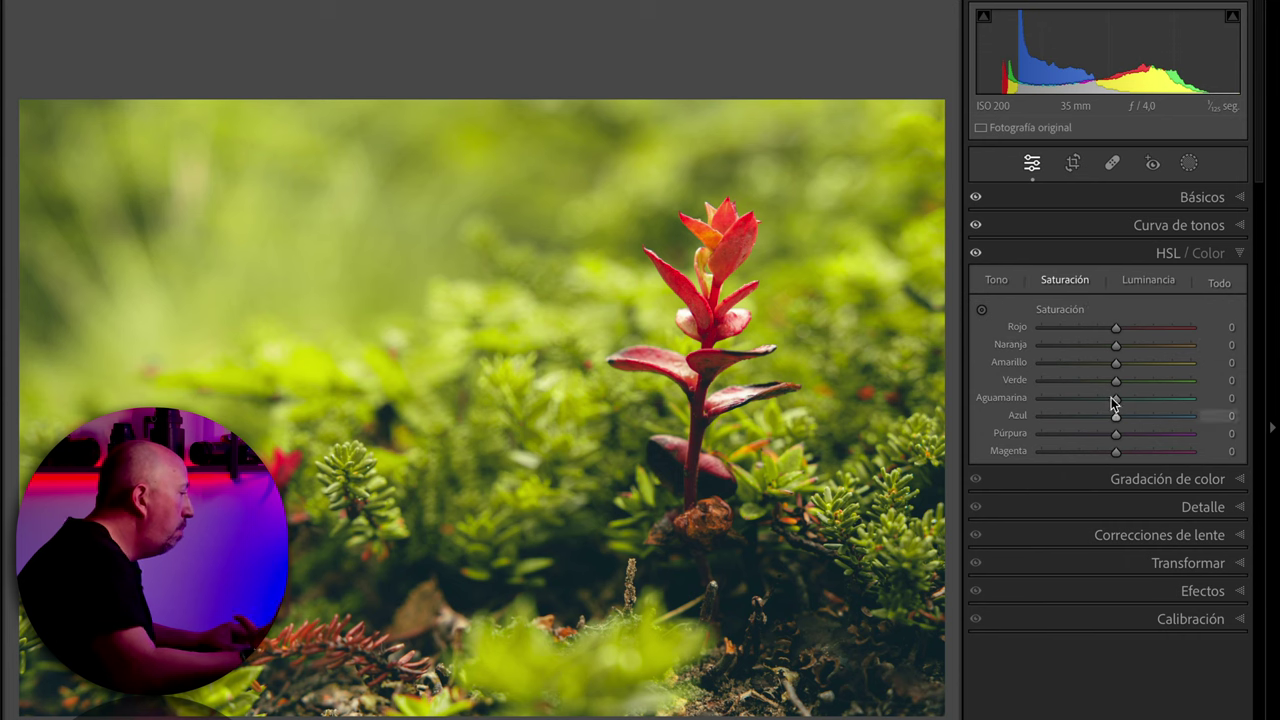
pyautogui.moveTo(1116, 383); pyautogui.dragTo(1052, 381)
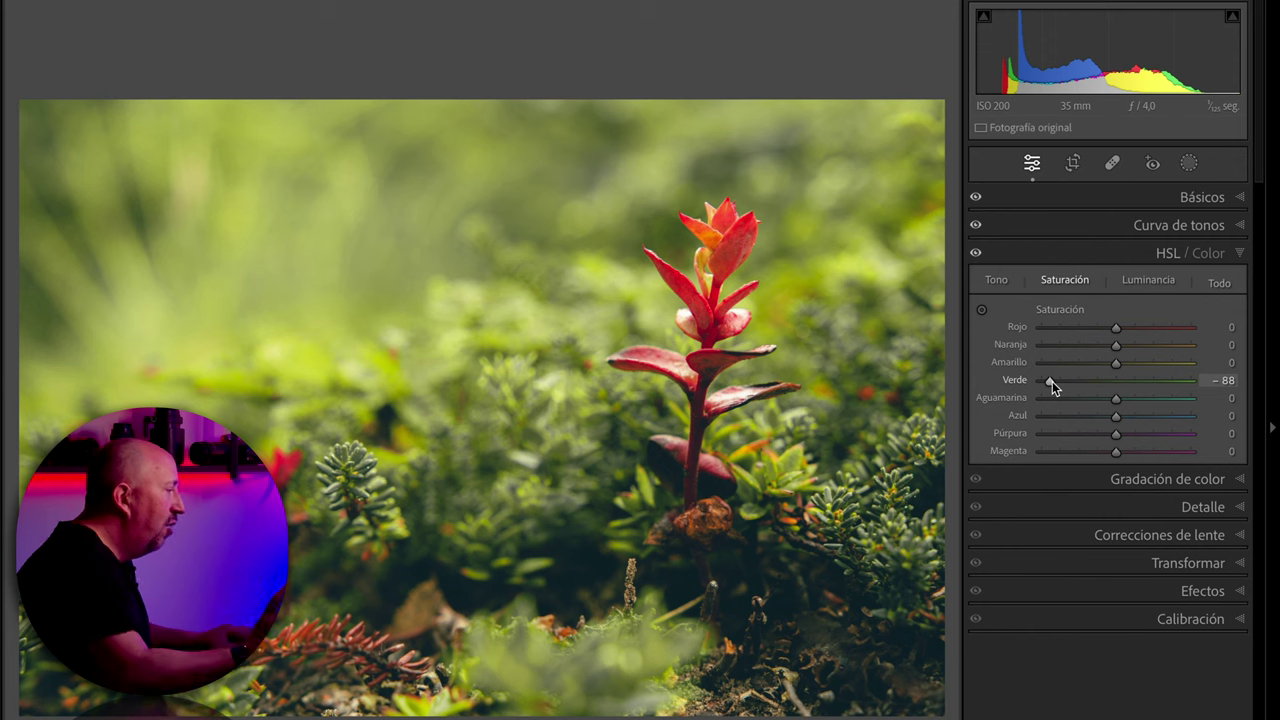
pyautogui.click(975, 255)
pyautogui.click(975, 255)
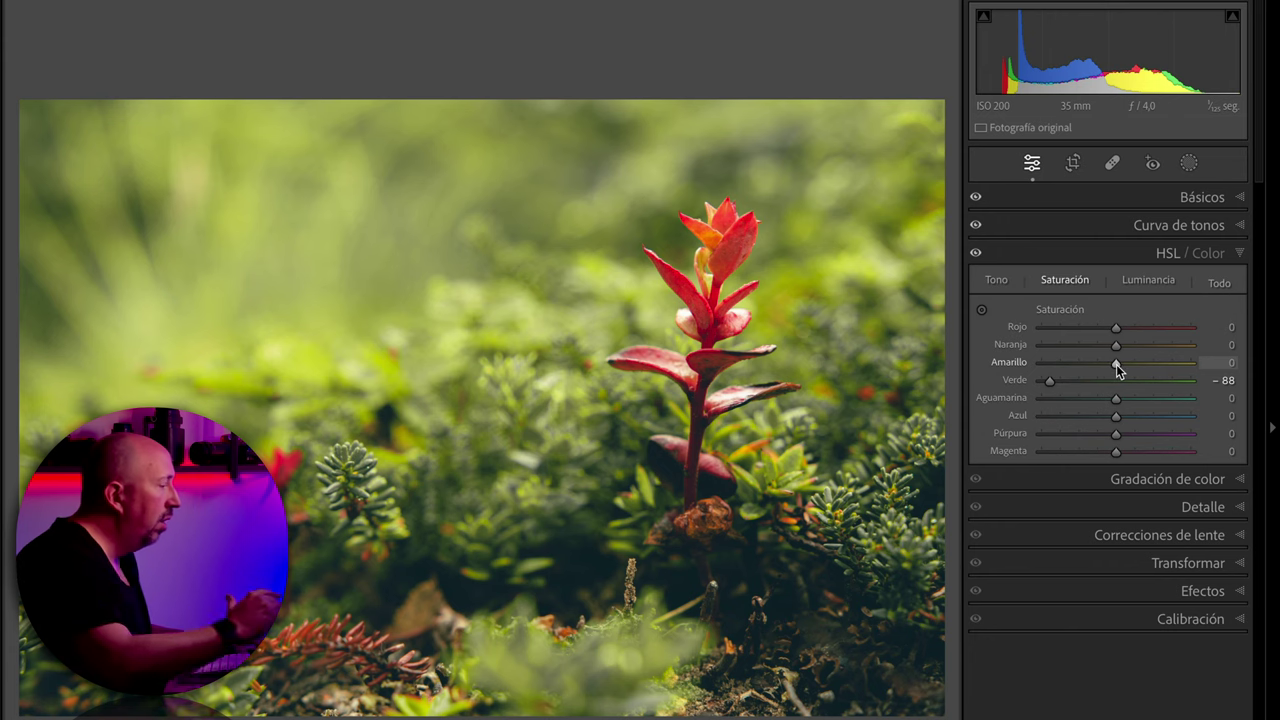
# - Lower Amarillo saturation to −44 and Aguamarina to −47, then view without HSL
pyautogui.moveTo(1116, 364)
pyautogui.mouseDown()
pyautogui.moveTo(1074, 366)
pyautogui.moveTo(1110, 354)
pyautogui.mouseUp()
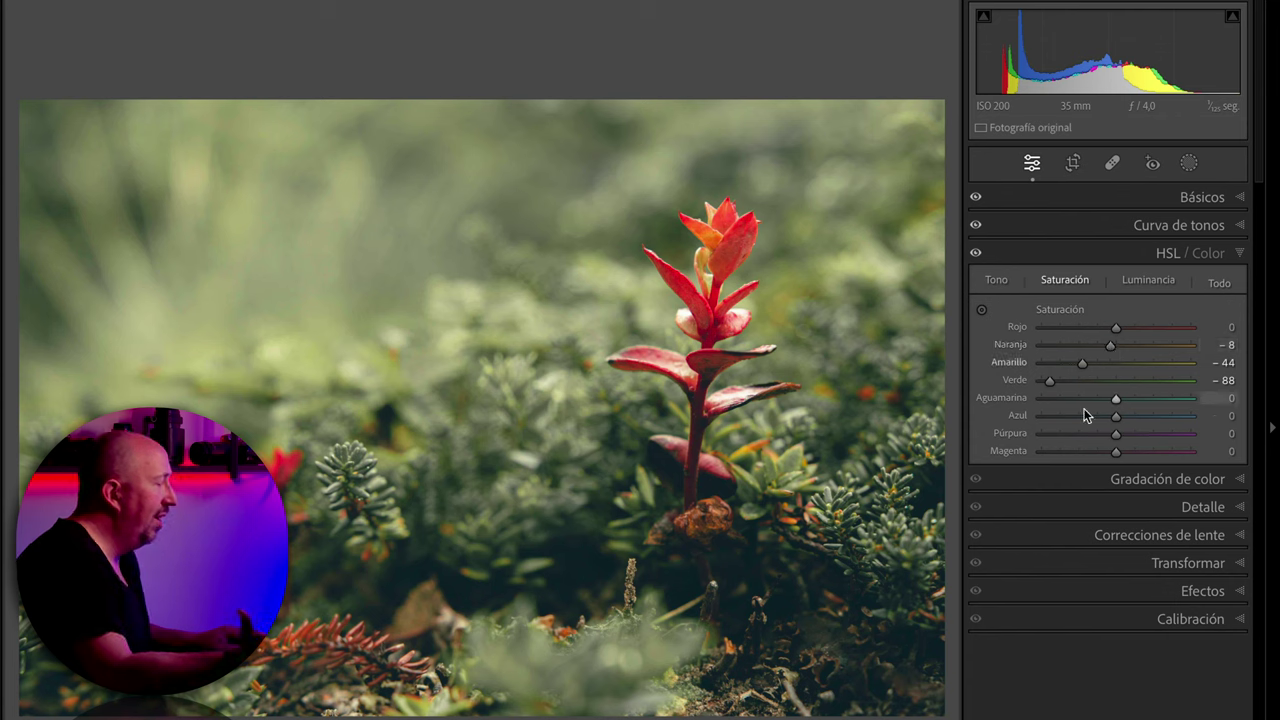
pyautogui.moveTo(1115, 399)
pyautogui.mouseDown()
pyautogui.moveTo(1067, 401)
pyautogui.moveTo(1145, 397)
pyautogui.moveTo(1042, 396)
pyautogui.moveTo(1181, 401)
pyautogui.moveTo(1080, 401)
pyautogui.moveTo(1110, 419)
pyautogui.mouseUp()
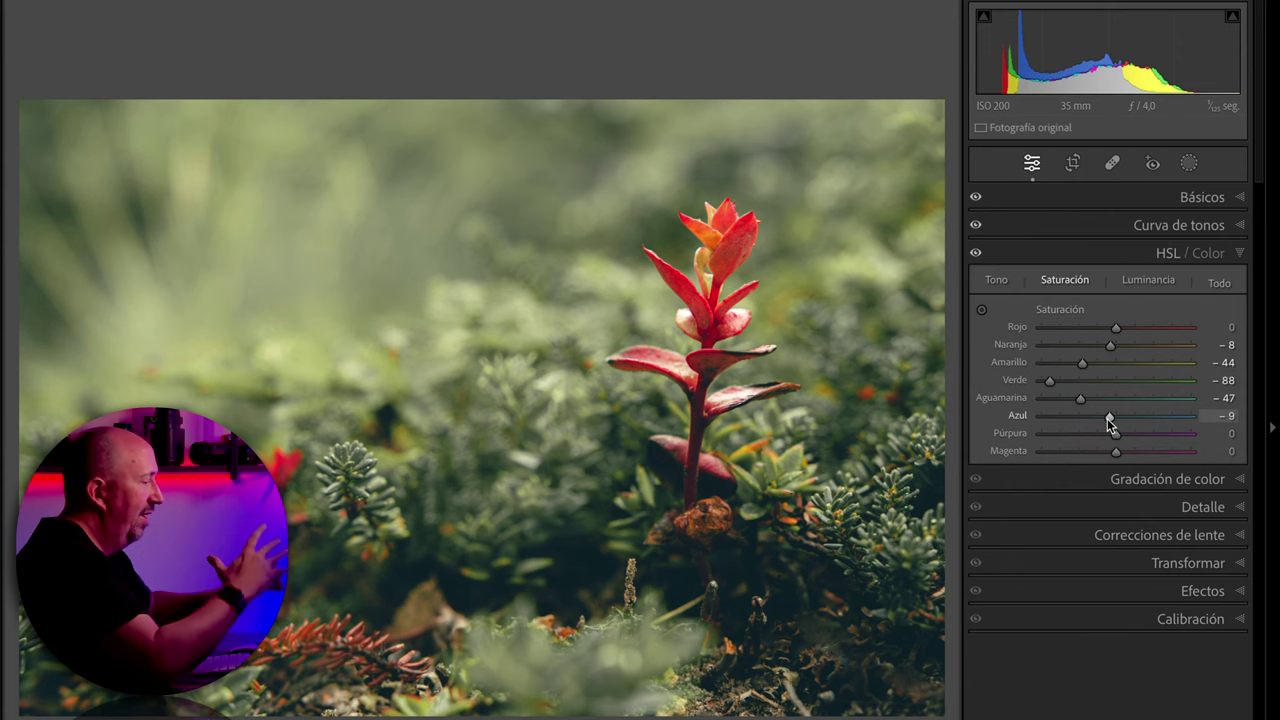
pyautogui.click(976, 254)
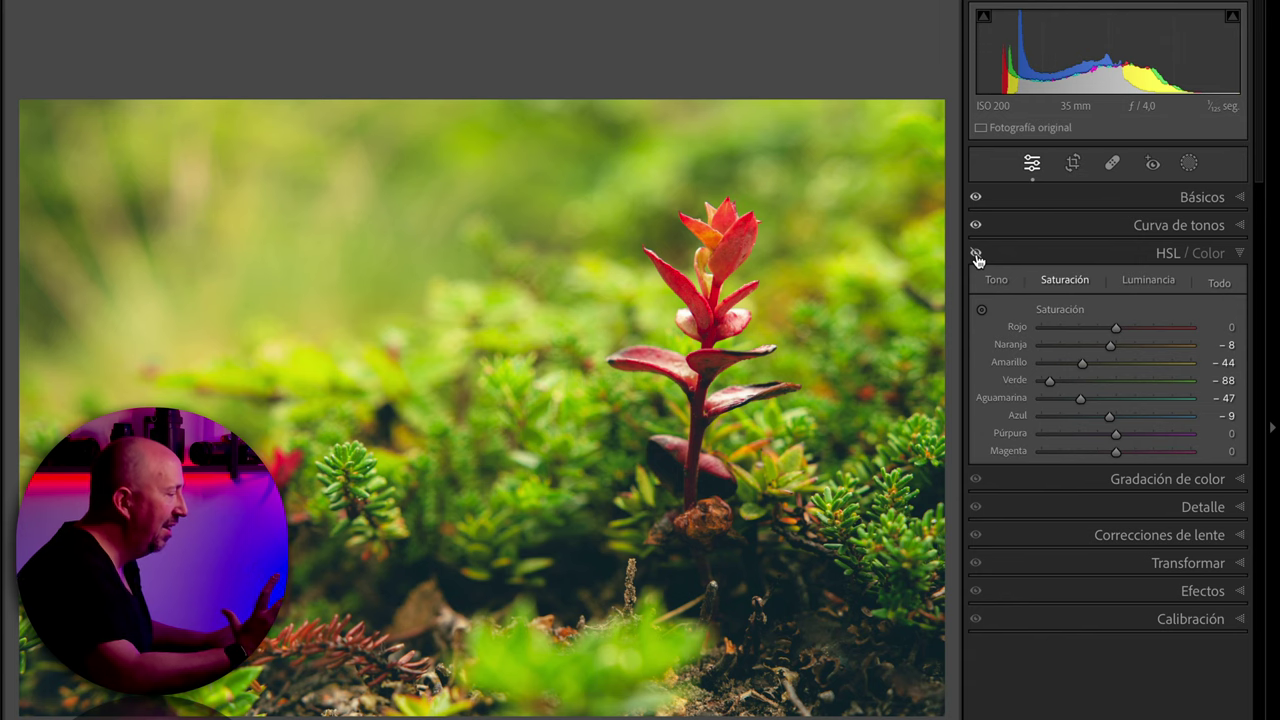
# - Turn the HSL adjustments back on and show the Luminancia sliders
pyautogui.click(977, 256)
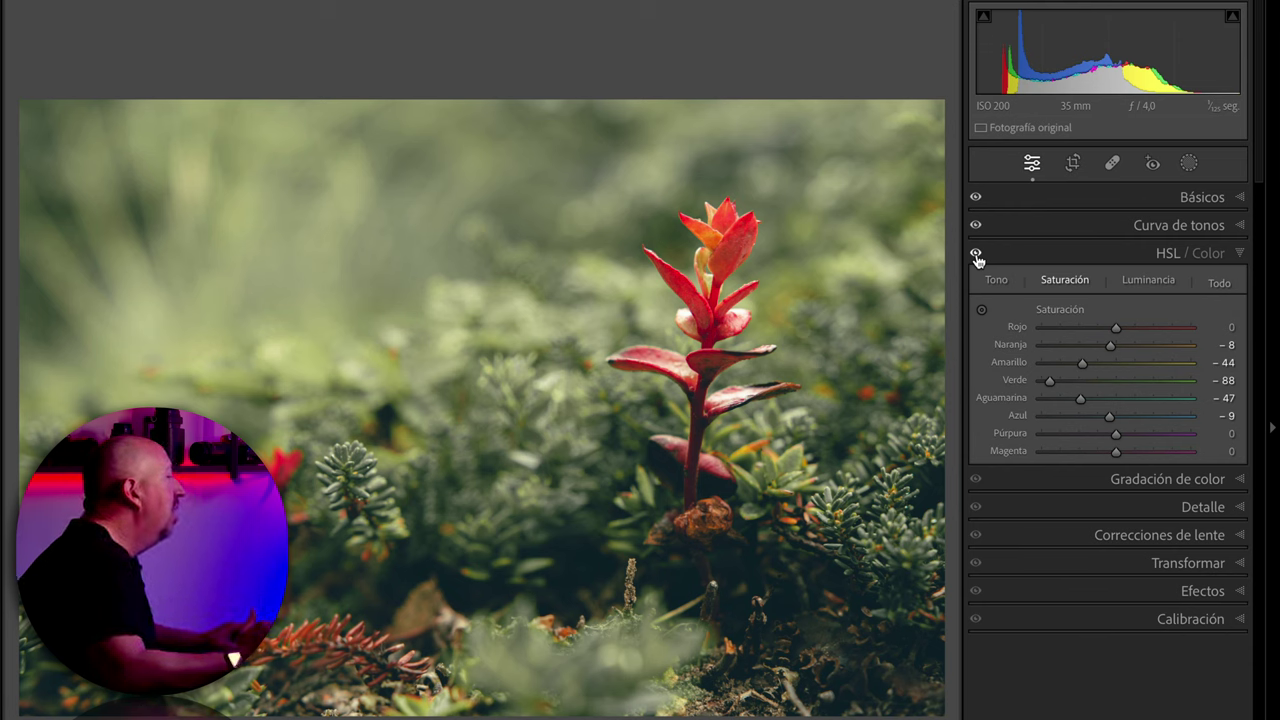
pyautogui.click(1155, 285)
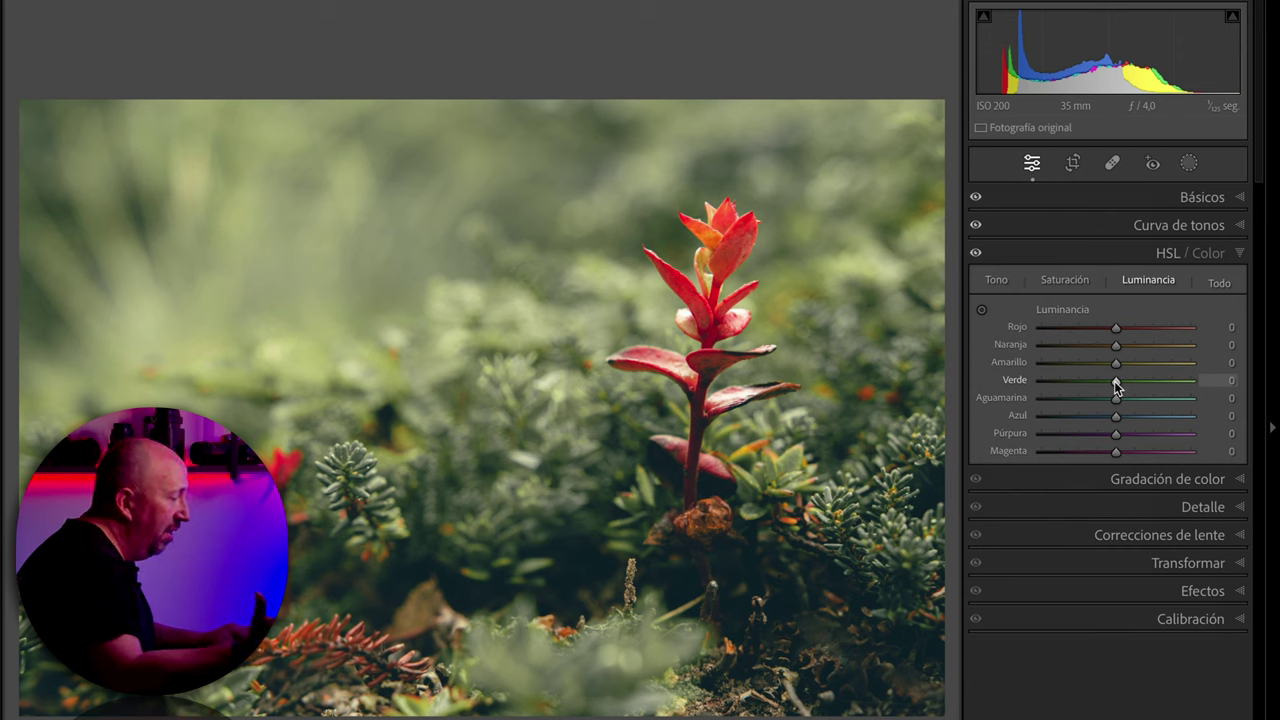
# - Set Verde luminance to −11 and Amarillo to −24, then return to Saturación
pyautogui.moveTo(1114, 381)
pyautogui.mouseDown()
pyautogui.moveTo(1102, 380)
pyautogui.moveTo(1113, 364)
pyautogui.moveTo(1071, 363)
pyautogui.moveTo(1109, 366)
pyautogui.moveTo(1097, 366)
pyautogui.mouseUp()
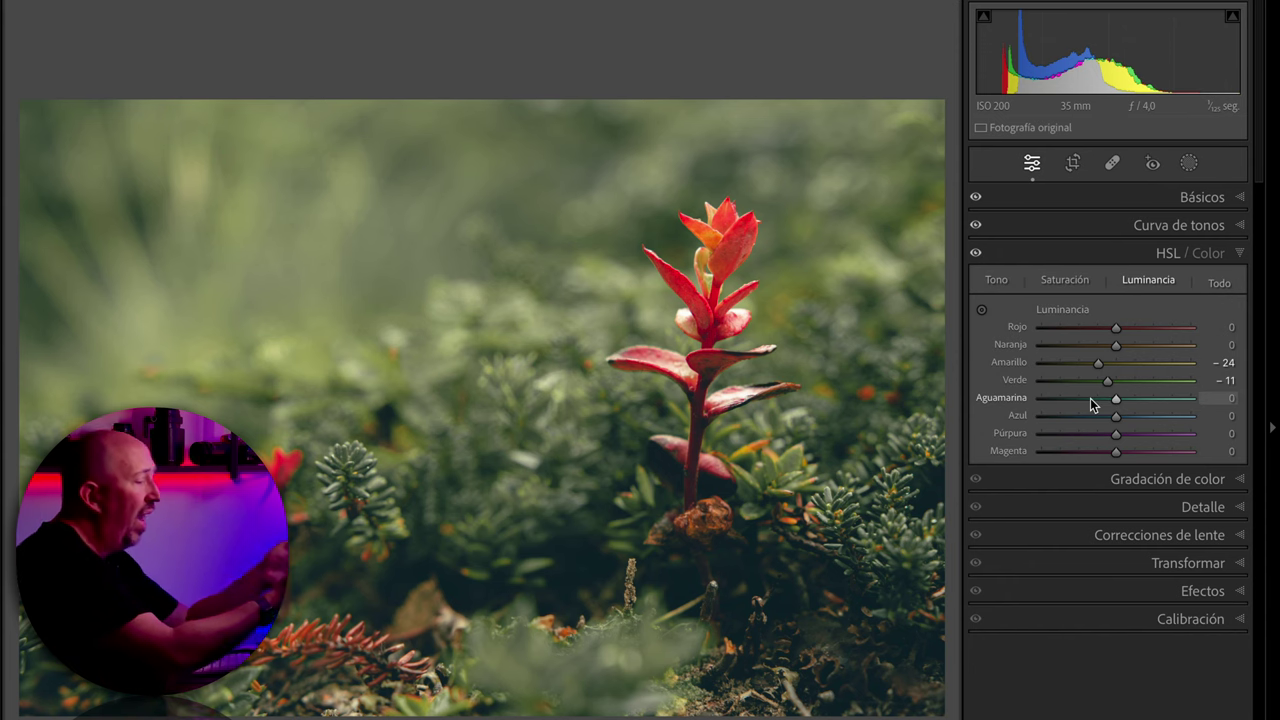
pyautogui.click(1066, 279)
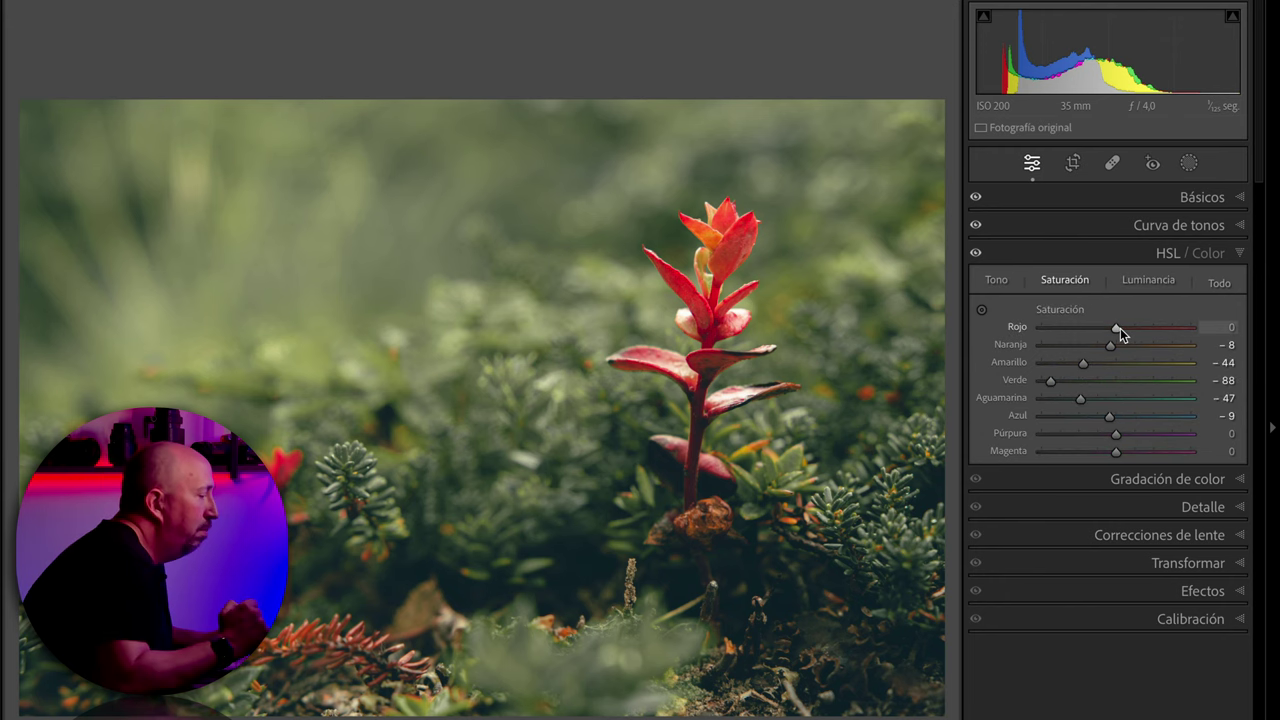
# - Raise Rojo saturation to +25 while checking the plant zoomed in
pyautogui.click(758, 290)
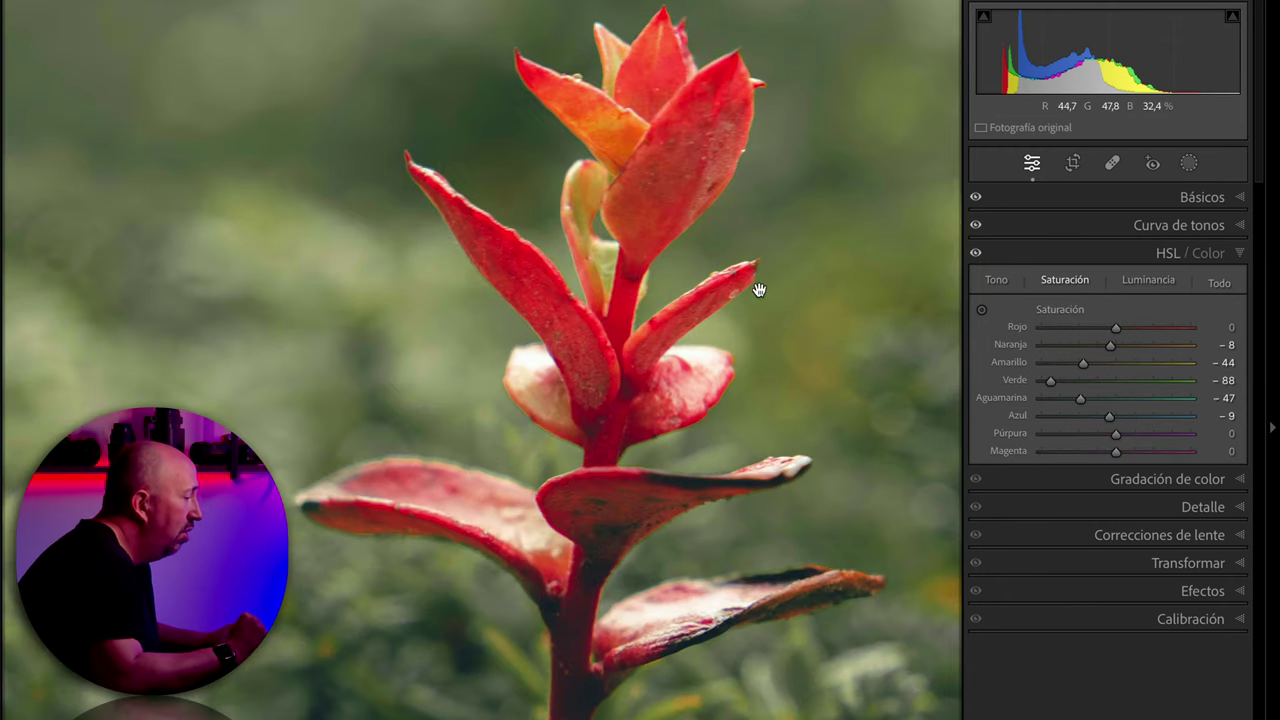
pyautogui.moveTo(1116, 328); pyautogui.dragTo(1136, 328)
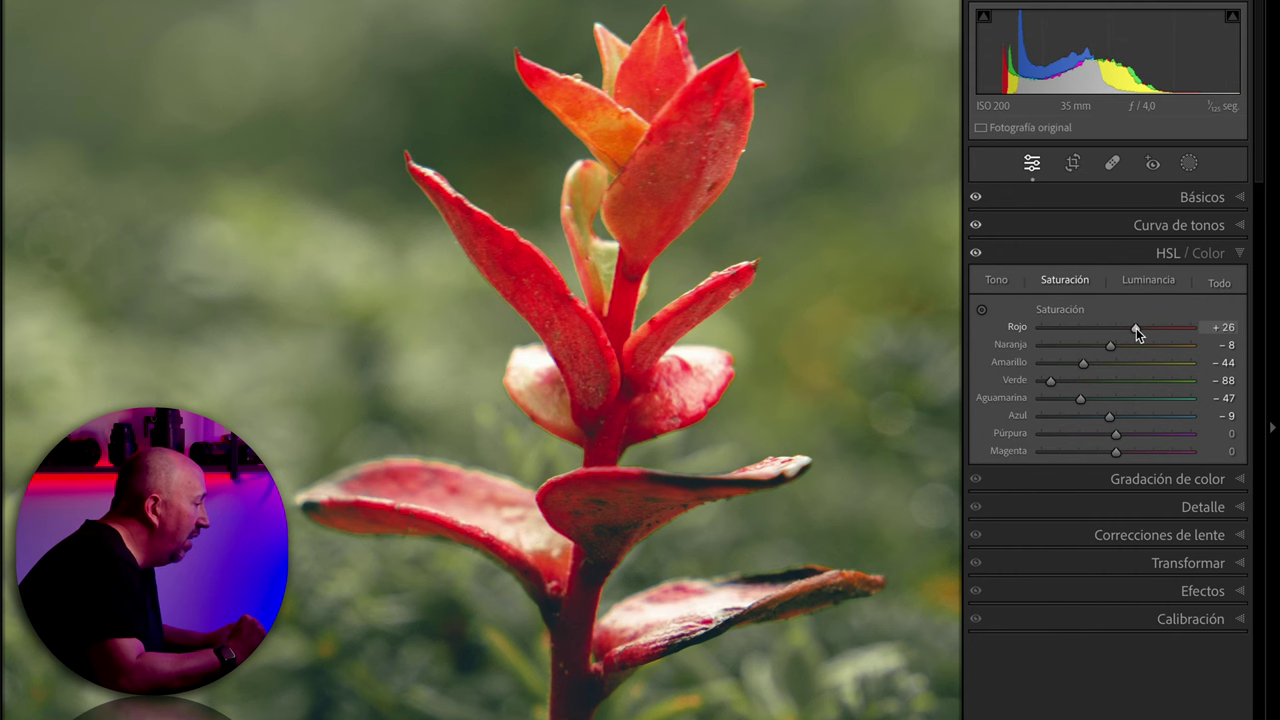
pyautogui.click(662, 474)
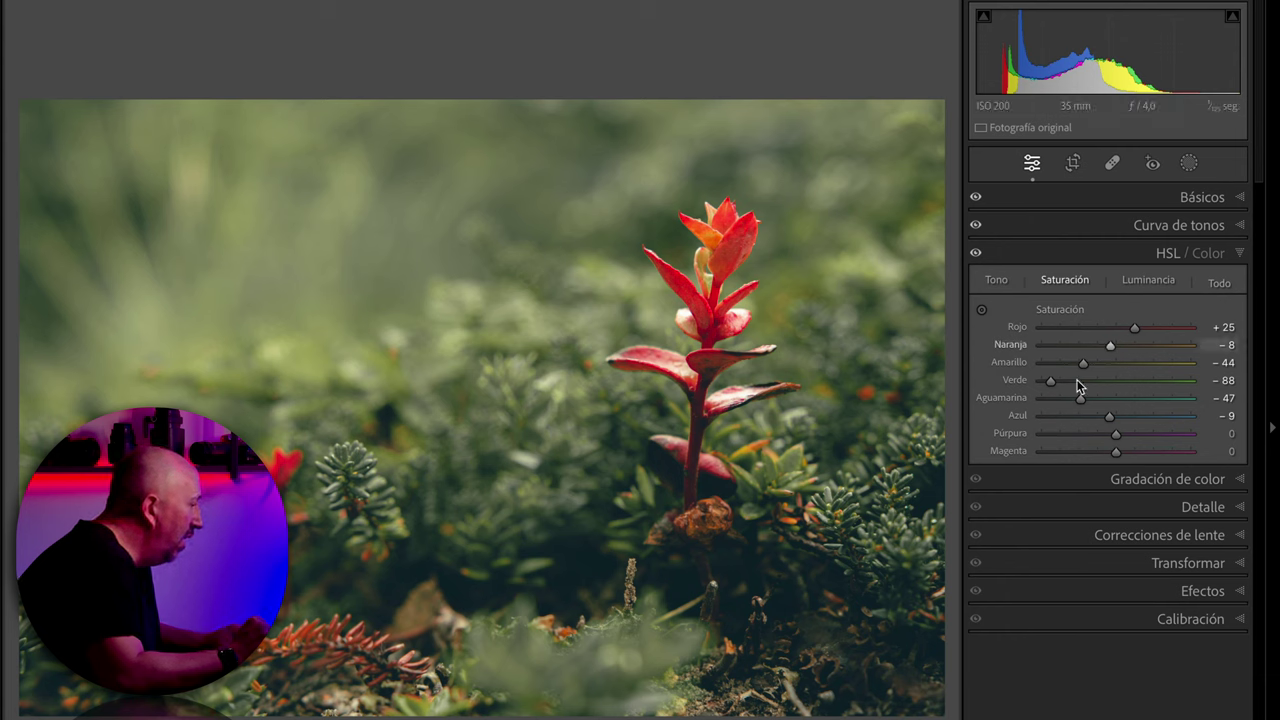
# - Raise Rojo luminance to +11 in the Luminancia sliders
pyautogui.click(1148, 281)
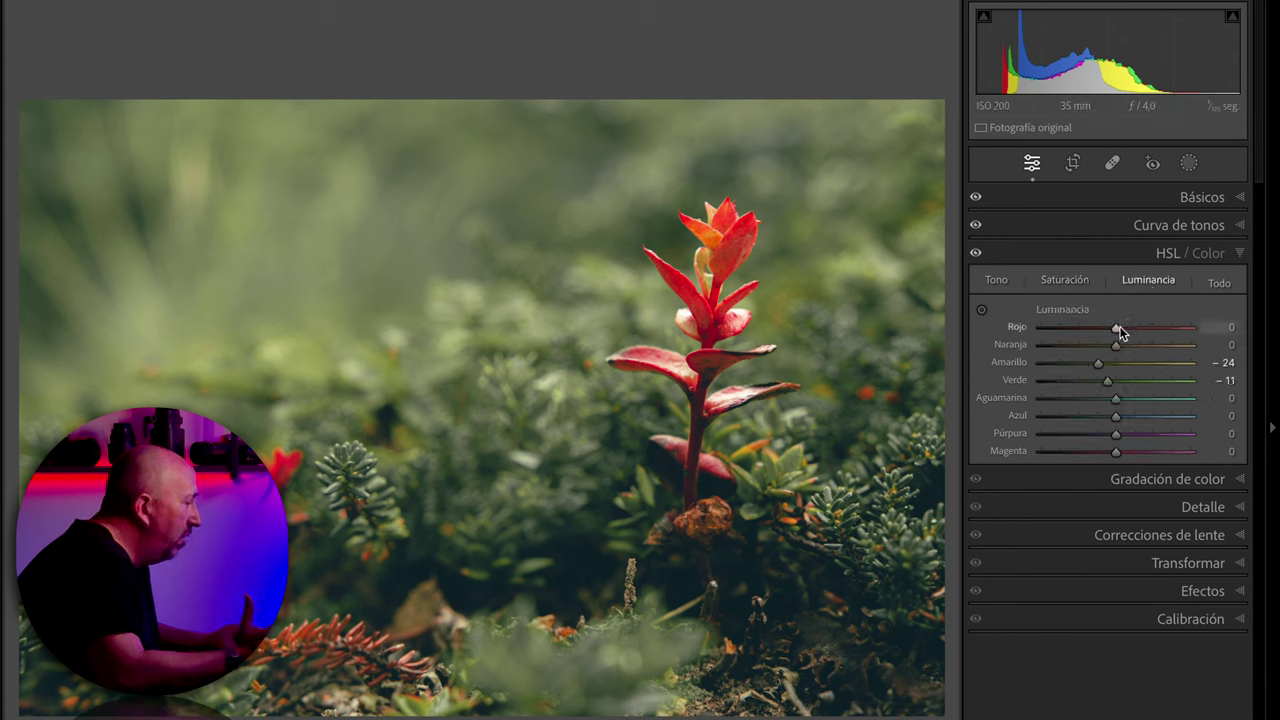
pyautogui.moveTo(1119, 327); pyautogui.dragTo(1129, 327)
pyautogui.scroll(6, 1128, 328)
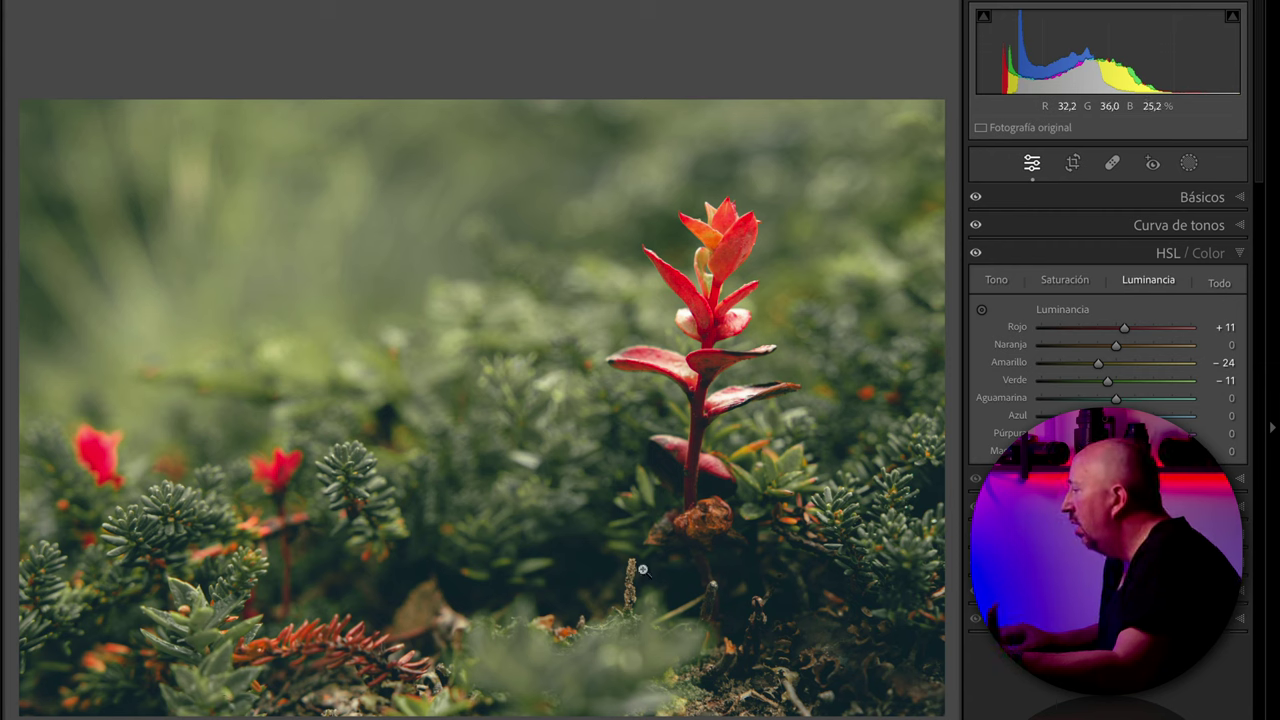
# - Add a linear gradient mask over the bottom of the photo and lower its Exposure
pyautogui.click(1191, 164)
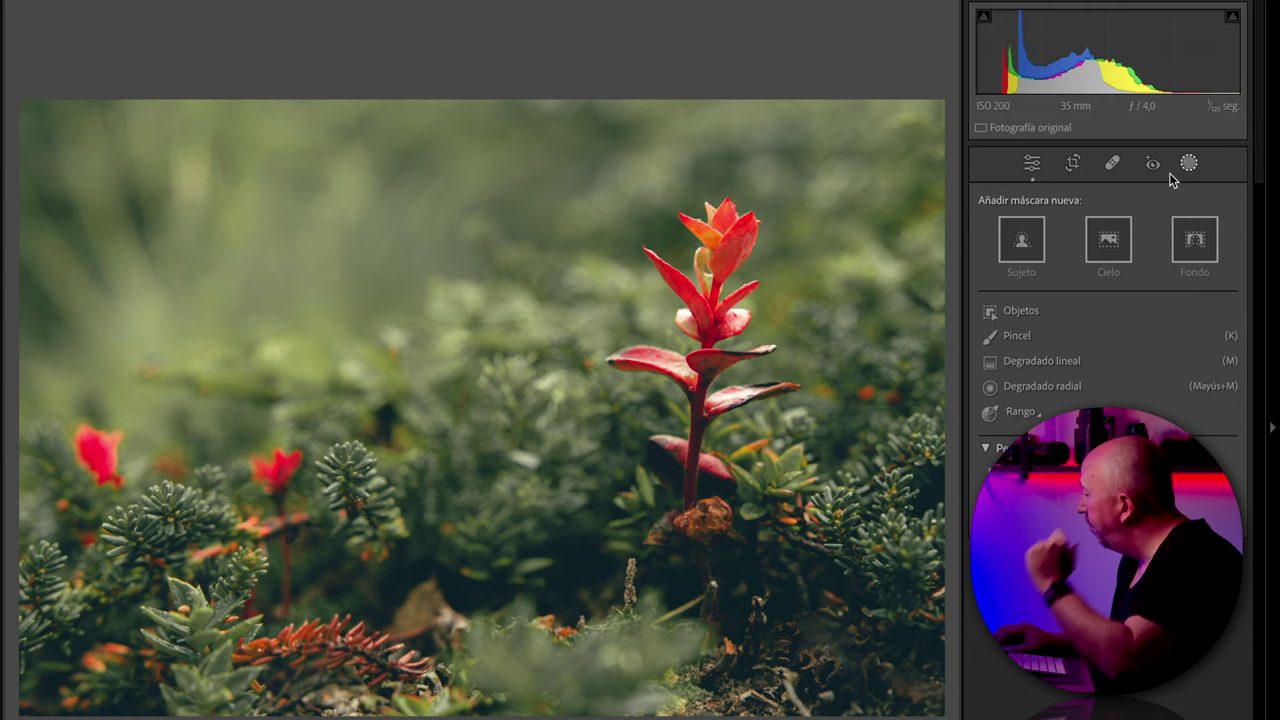
pyautogui.click(1033, 361)
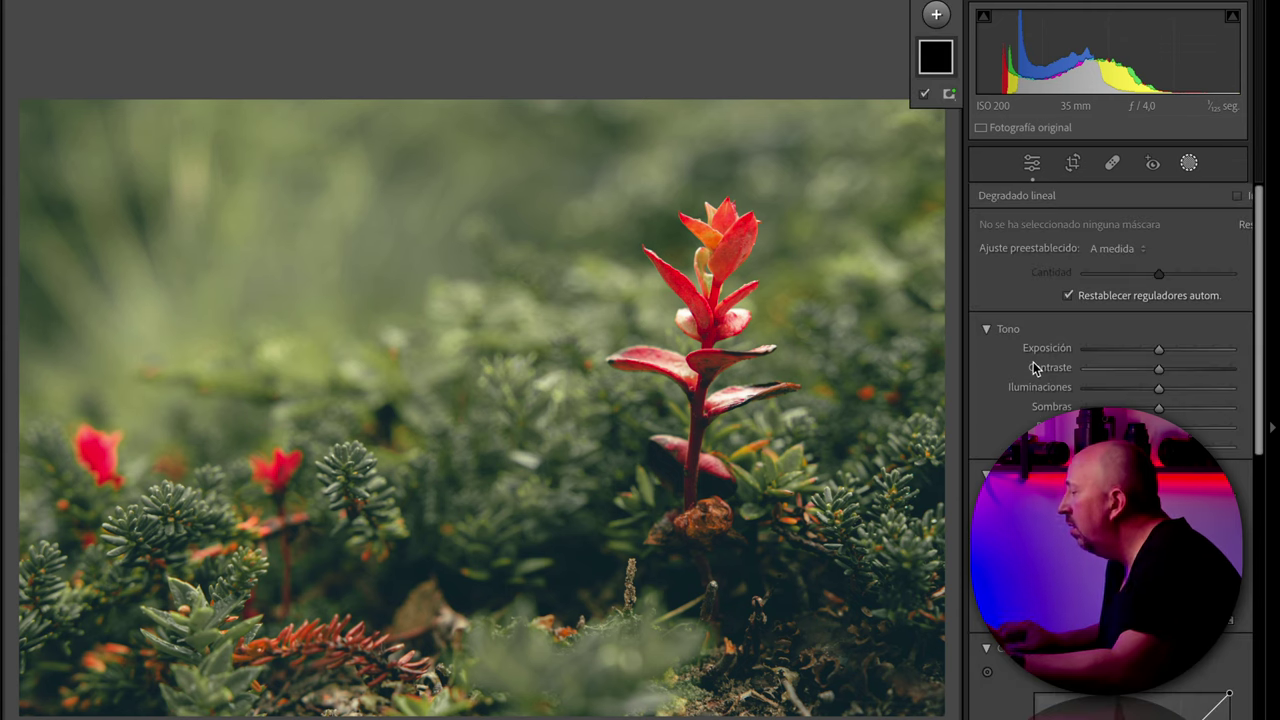
pyautogui.moveTo(494, 702); pyautogui.dragTo(491, 501)
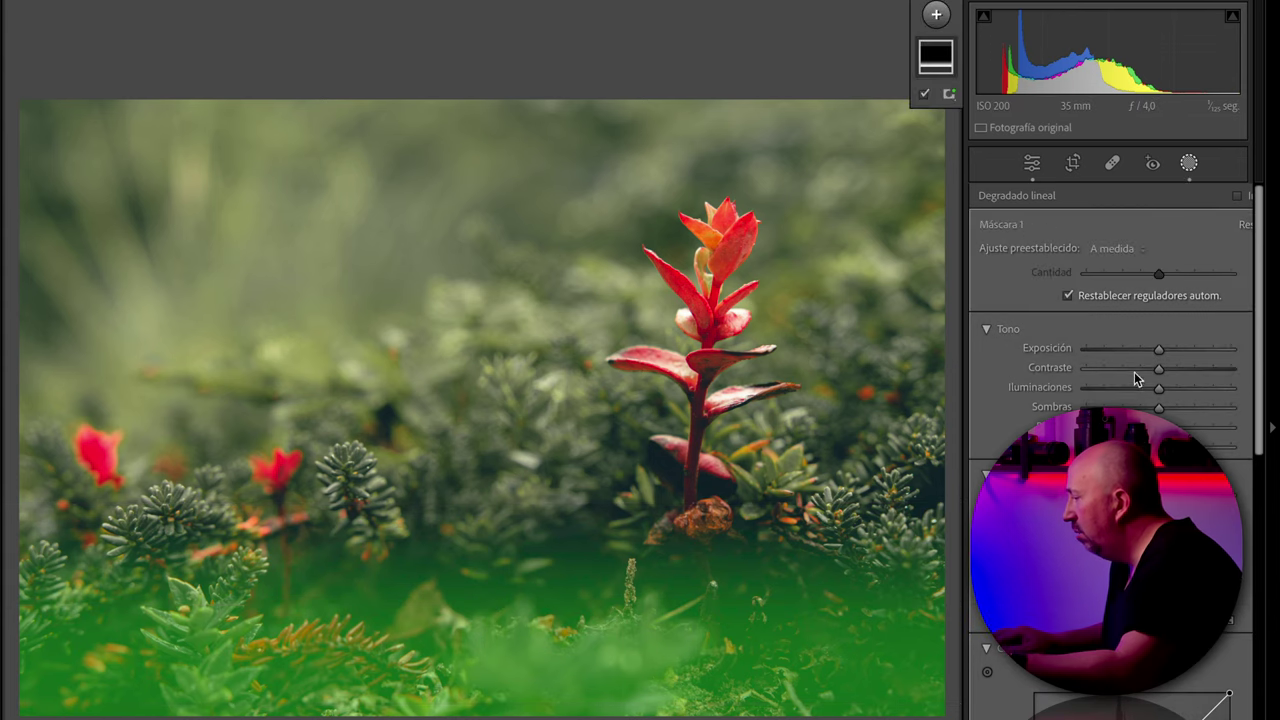
pyautogui.moveTo(1158, 348); pyautogui.dragTo(1131, 349)
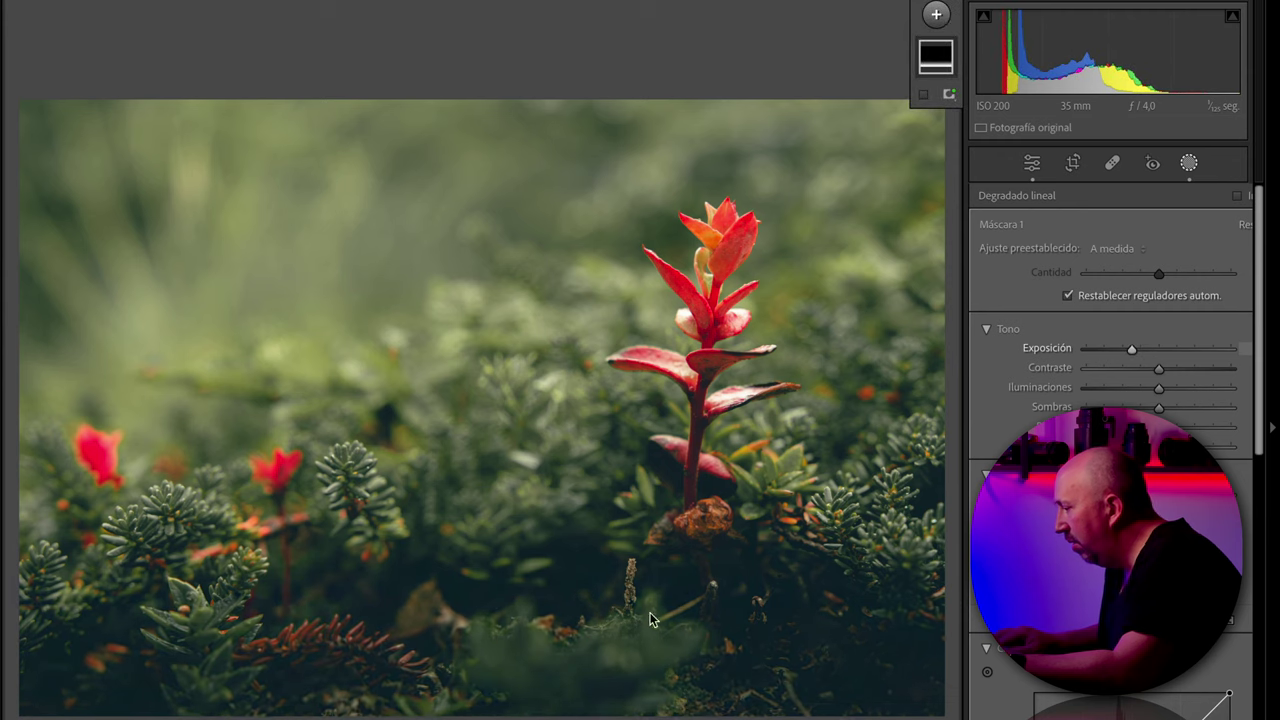
# - Extend the gradient's transition upward, shift it slightly lower, and leave masking
pyautogui.moveTo(491, 503); pyautogui.dragTo(491, 466)
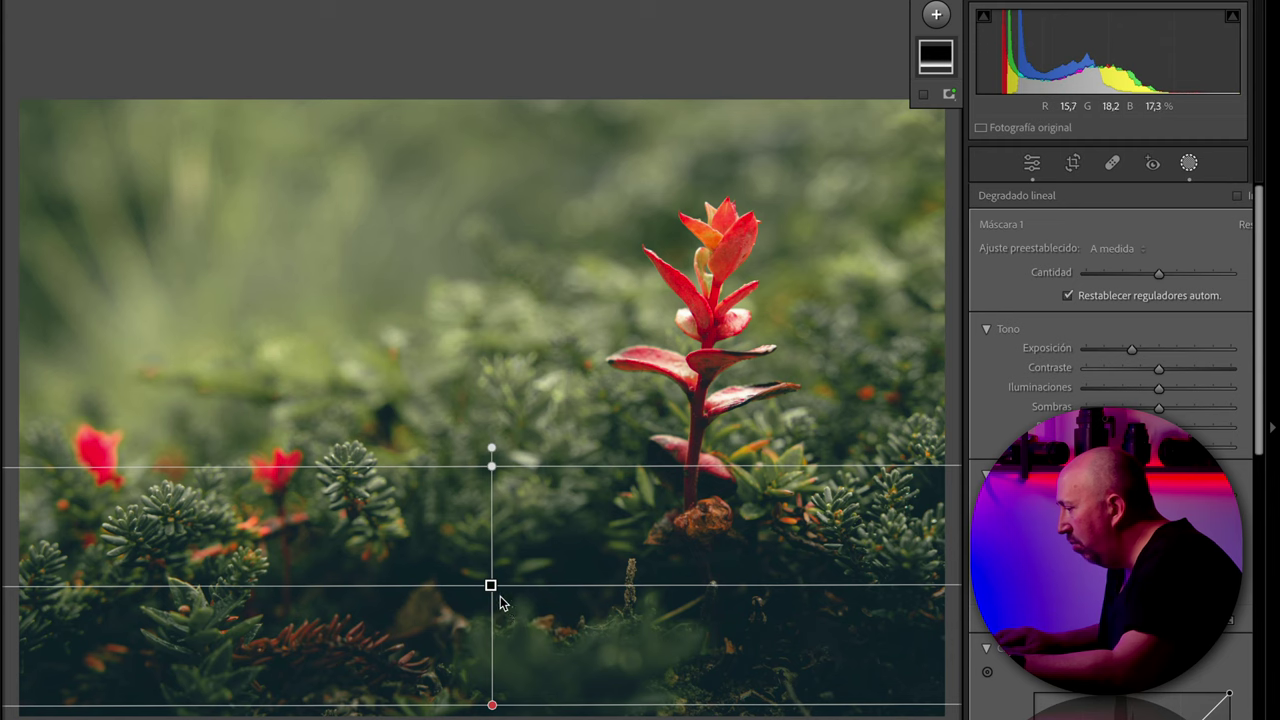
pyautogui.moveTo(490, 586); pyautogui.dragTo(488, 608)
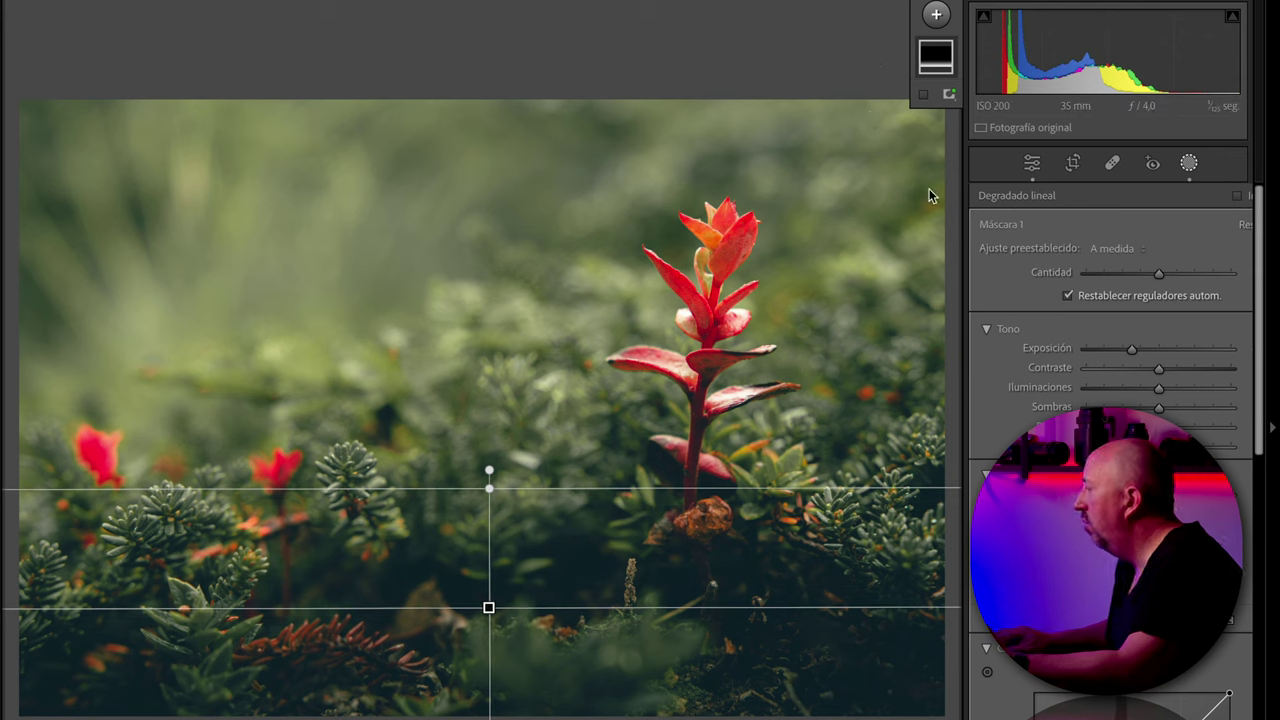
pyautogui.click(1189, 163)
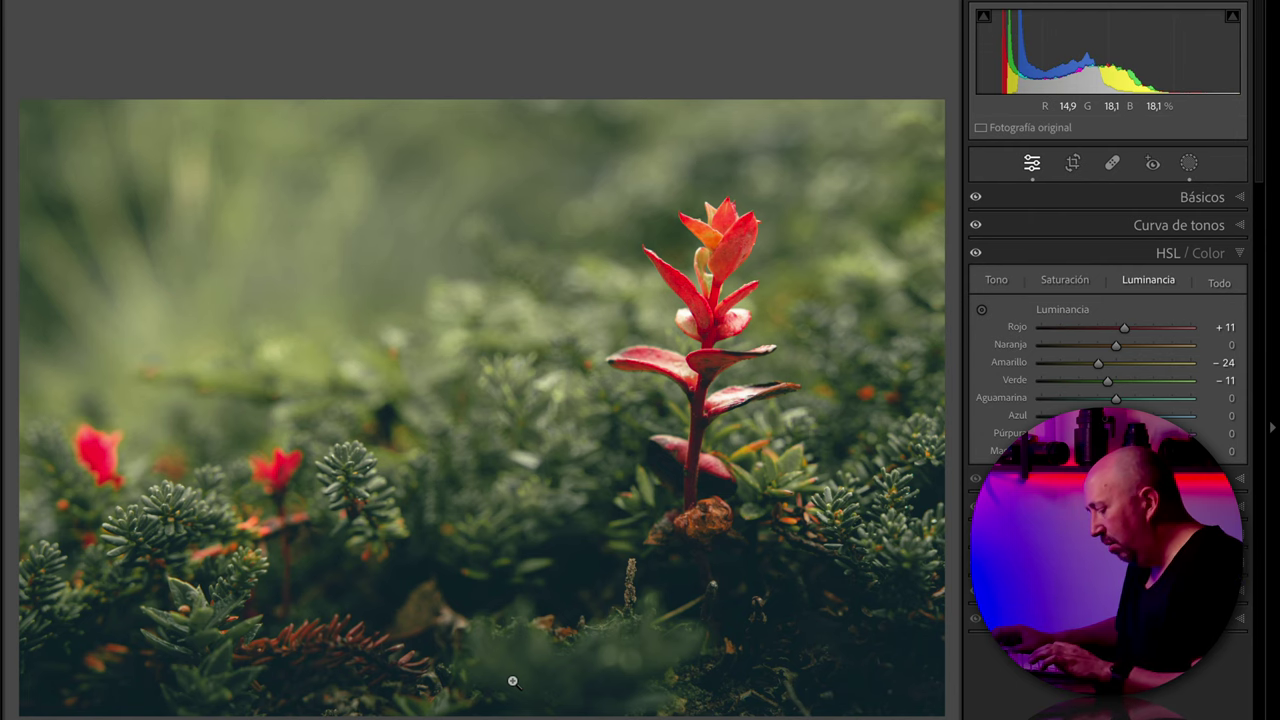
pyautogui.press('alt')
pyautogui.press('\\')
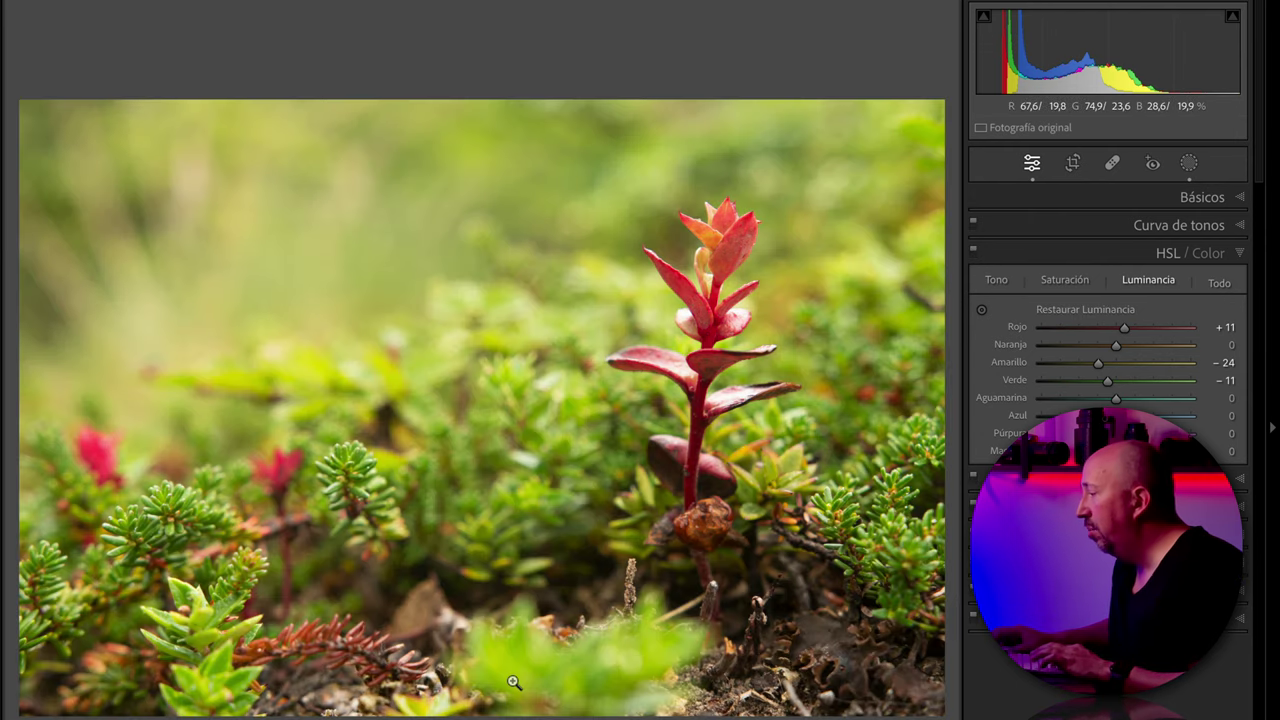
pyautogui.press('\\')
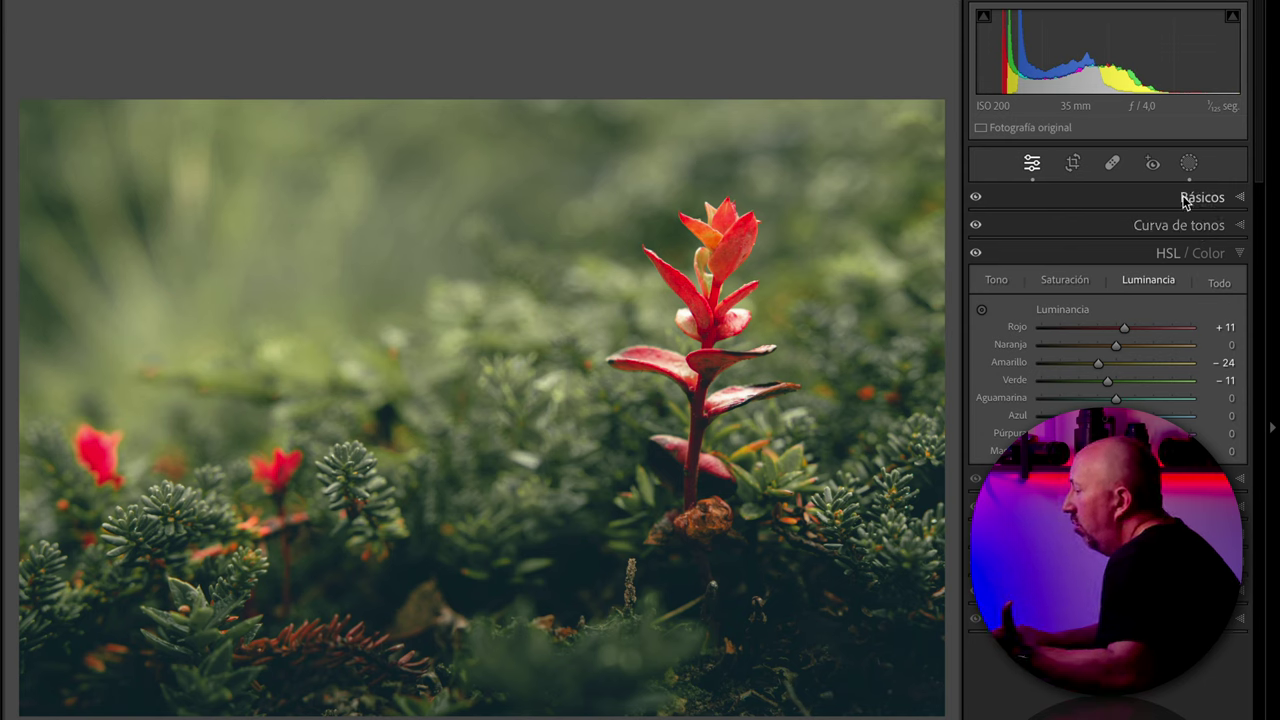
# - Draw a radial gradient mask over the red plant, rotated and nudged to fit it
pyautogui.click(1190, 164)
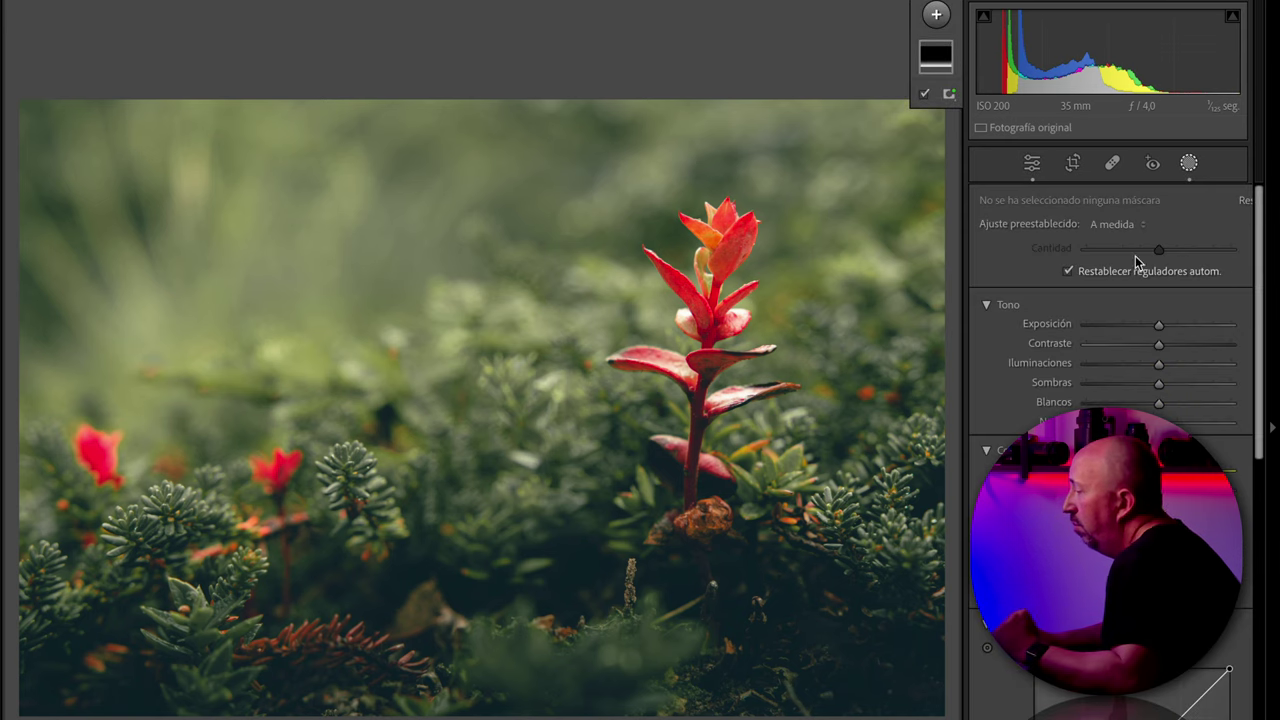
pyautogui.click(938, 15)
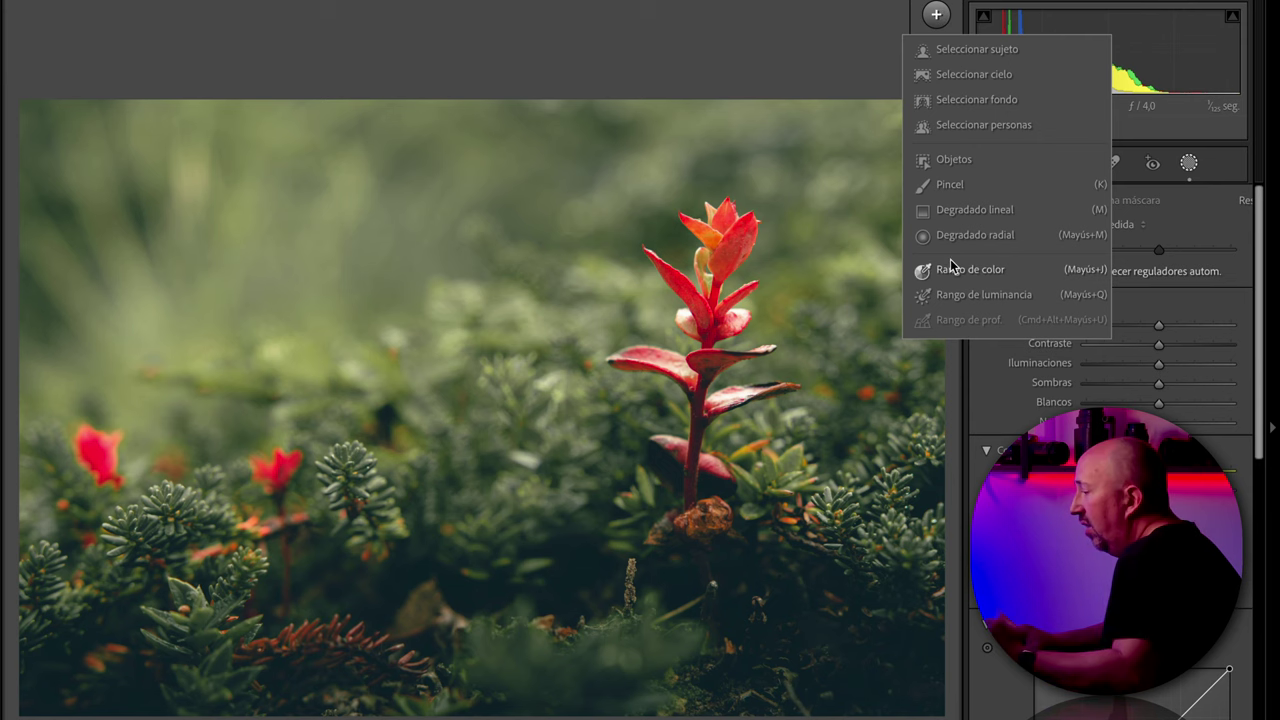
pyautogui.click(974, 235)
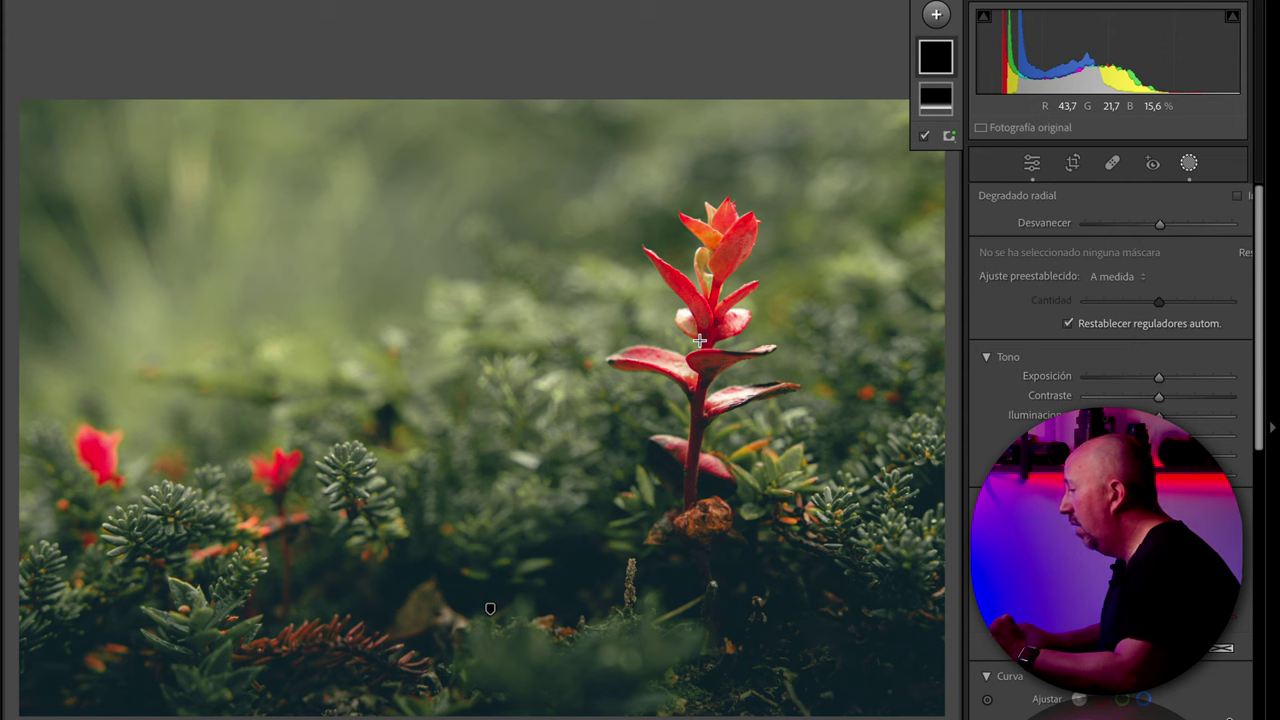
pyautogui.moveTo(699, 341); pyautogui.dragTo(883, 603)
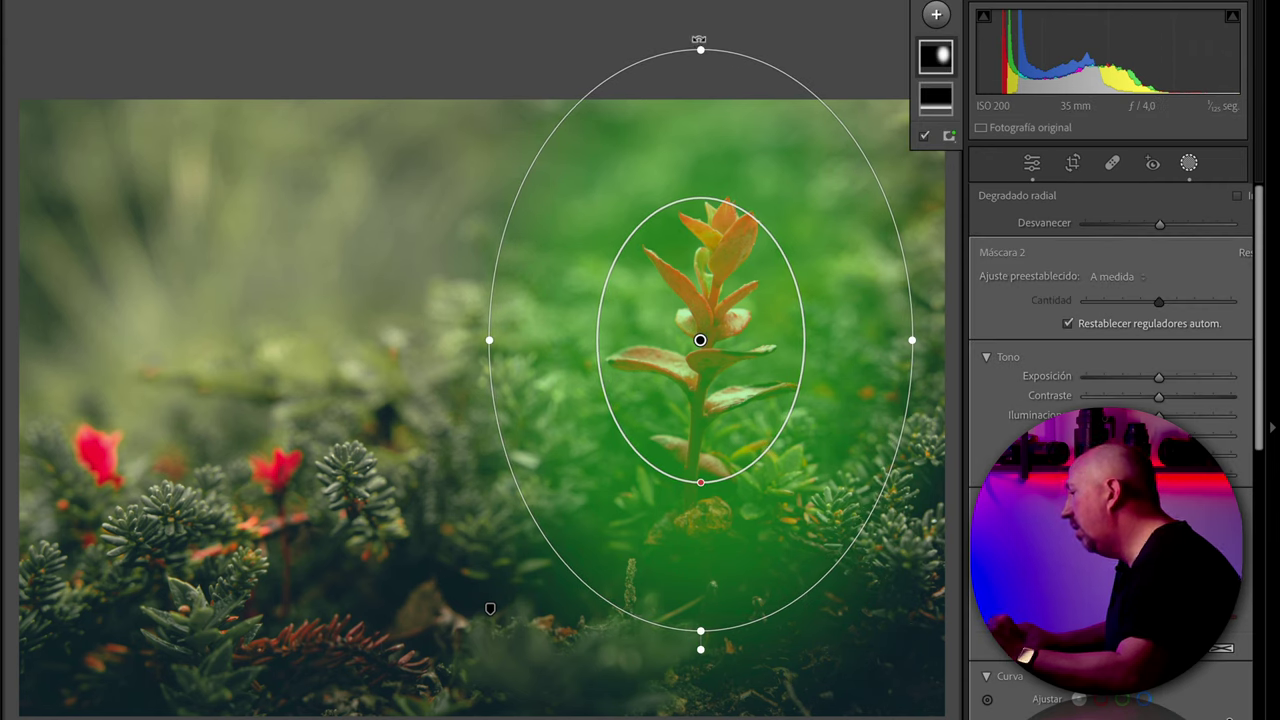
pyautogui.moveTo(699, 40); pyautogui.dragTo(731, 40)
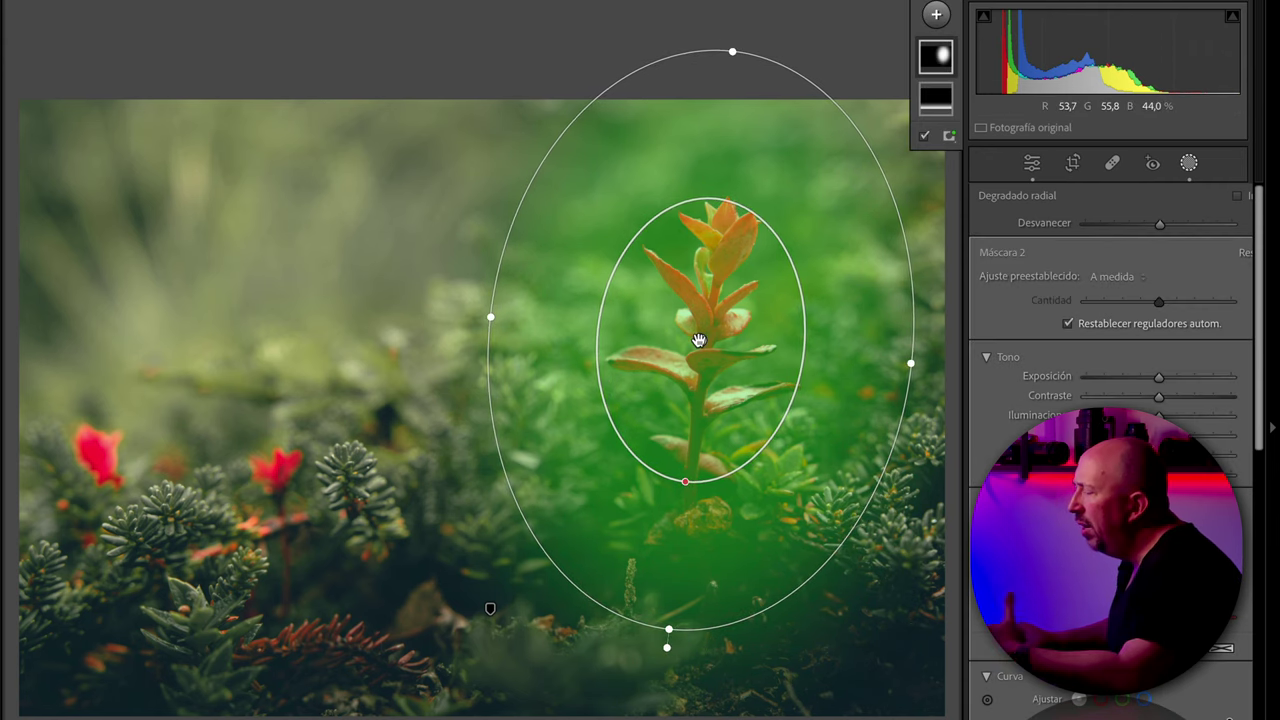
pyautogui.moveTo(698, 340)
pyautogui.mouseDown()
pyautogui.moveTo(711, 368)
pyautogui.moveTo(712, 343)
pyautogui.mouseUp()
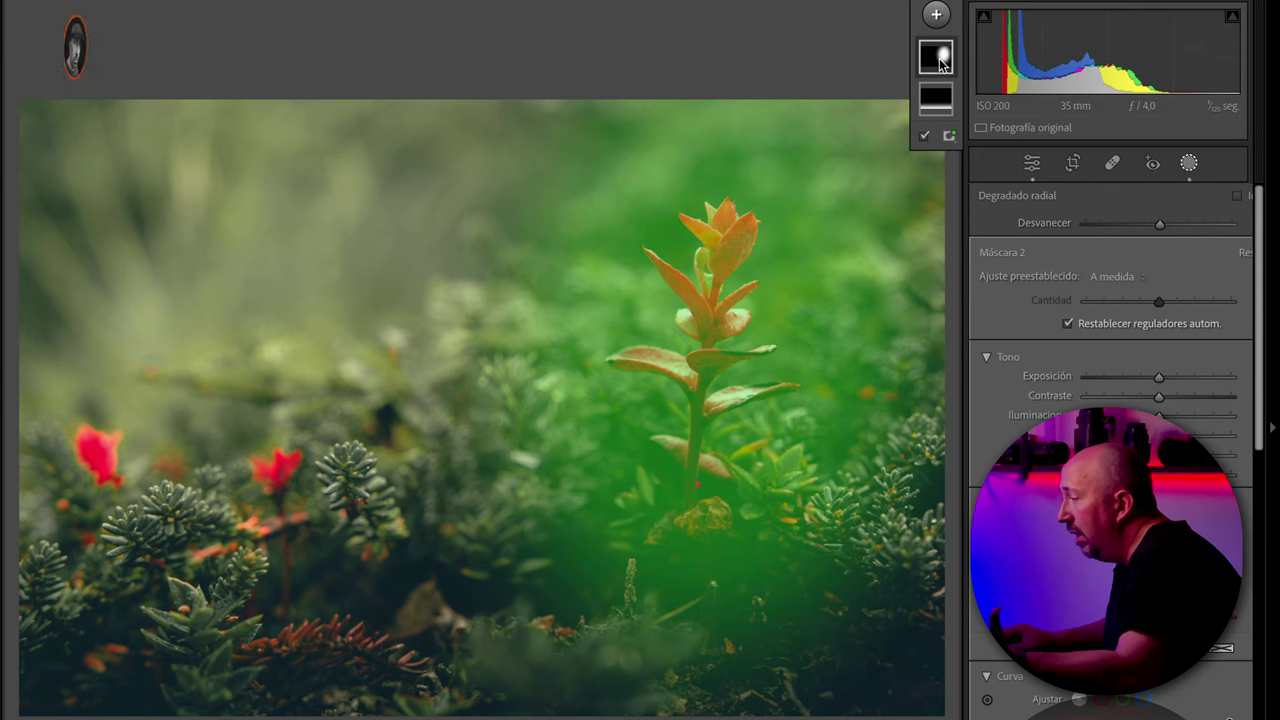
# - Invert the radial mask and enlarge it taller, wider and softer around the plant
pyautogui.rightClick(714, 346)
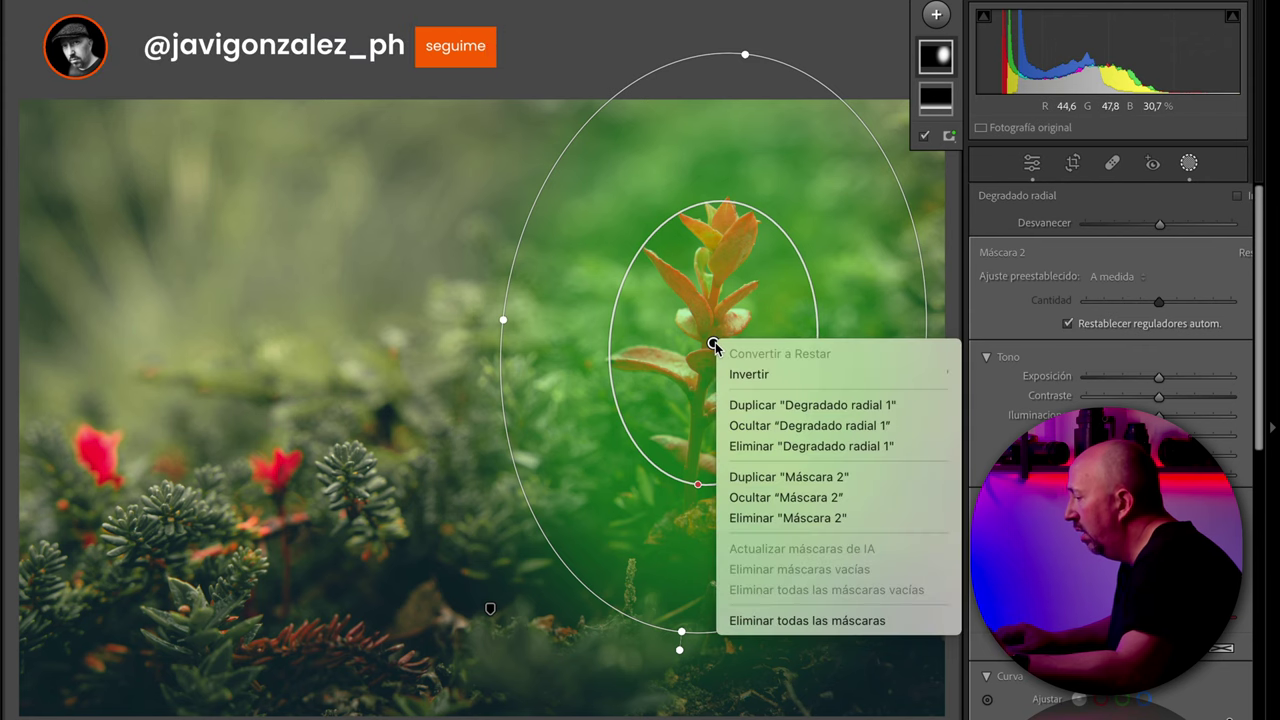
pyautogui.click(763, 380)
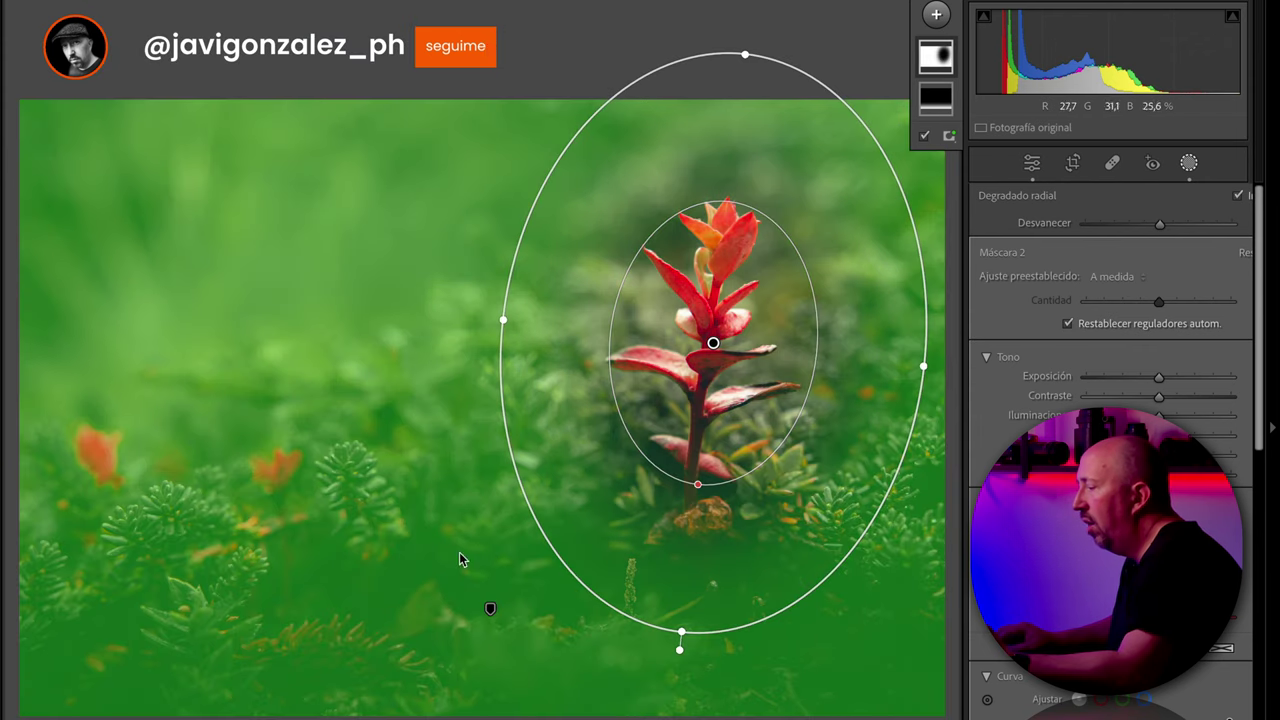
pyautogui.moveTo(698, 487); pyautogui.dragTo(696, 498)
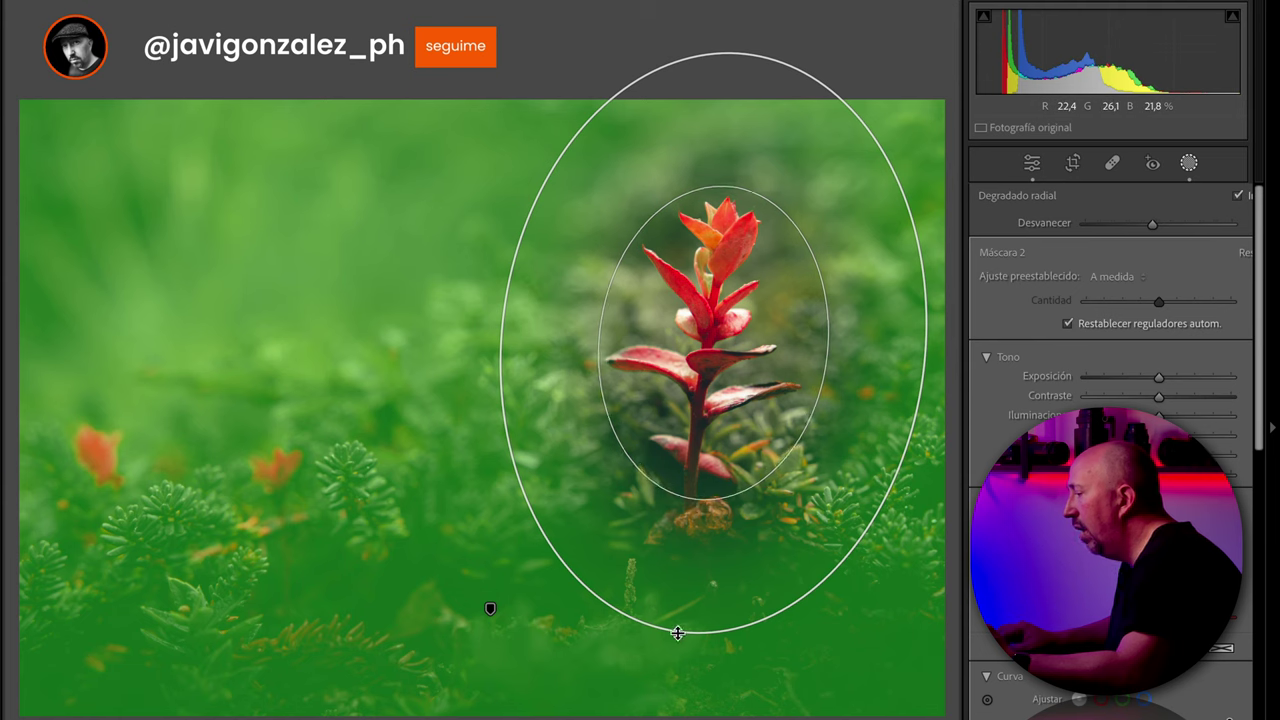
pyautogui.moveTo(678, 632); pyautogui.dragTo(677, 660)
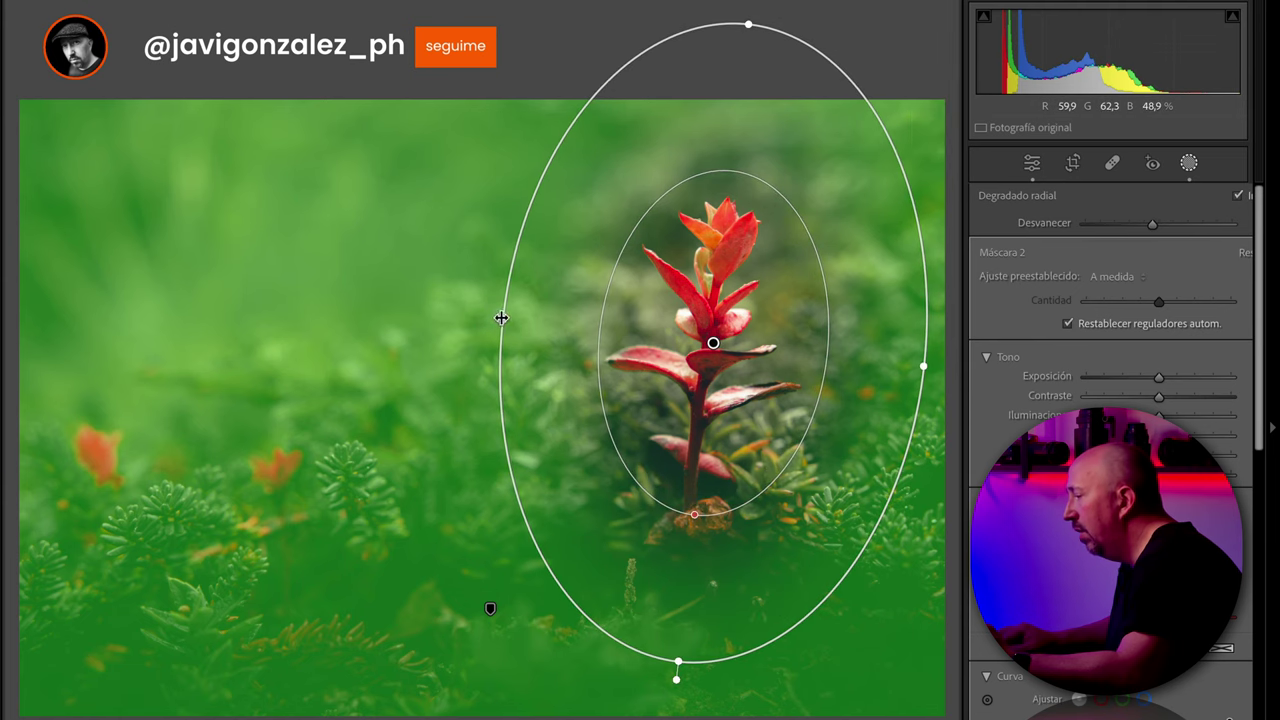
pyautogui.moveTo(492, 321); pyautogui.dragTo(469, 316)
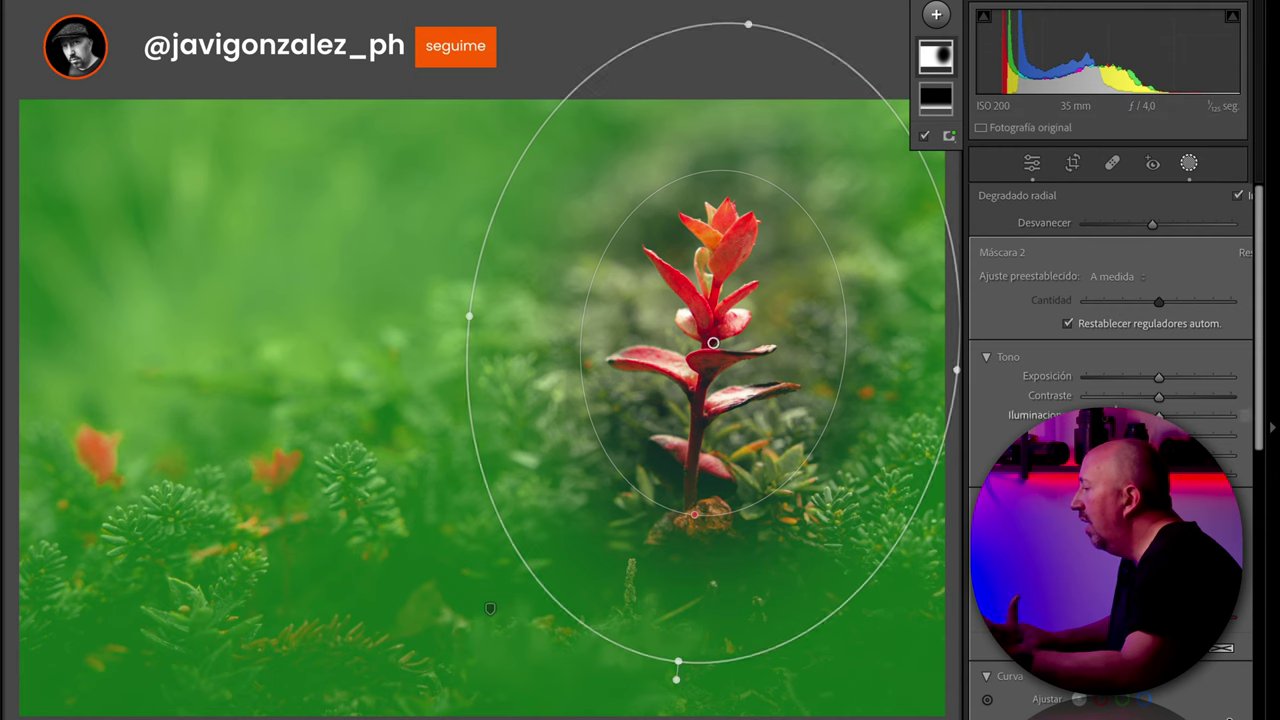
# - Lower the masked background's Exposure, deselect the mask, and compare before and after
pyautogui.moveTo(1157, 380); pyautogui.dragTo(1148, 381)
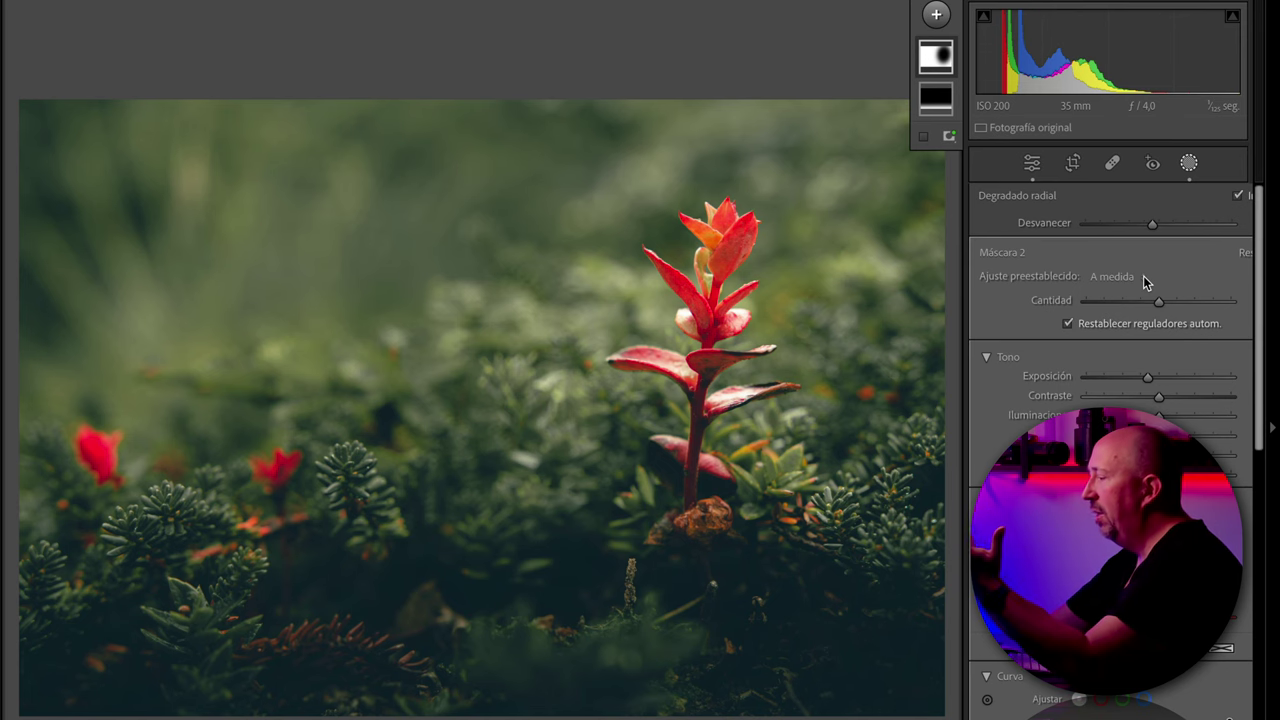
pyautogui.moveTo(759, 411)
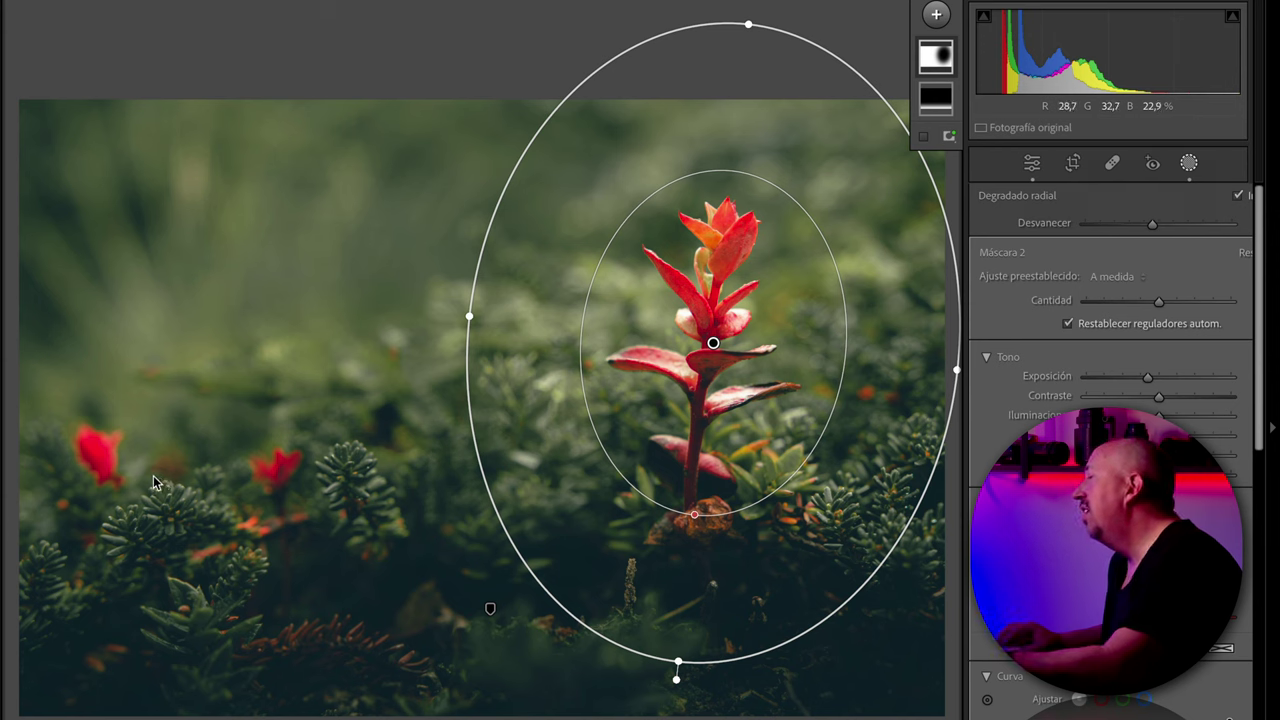
pyautogui.click(634, 20)
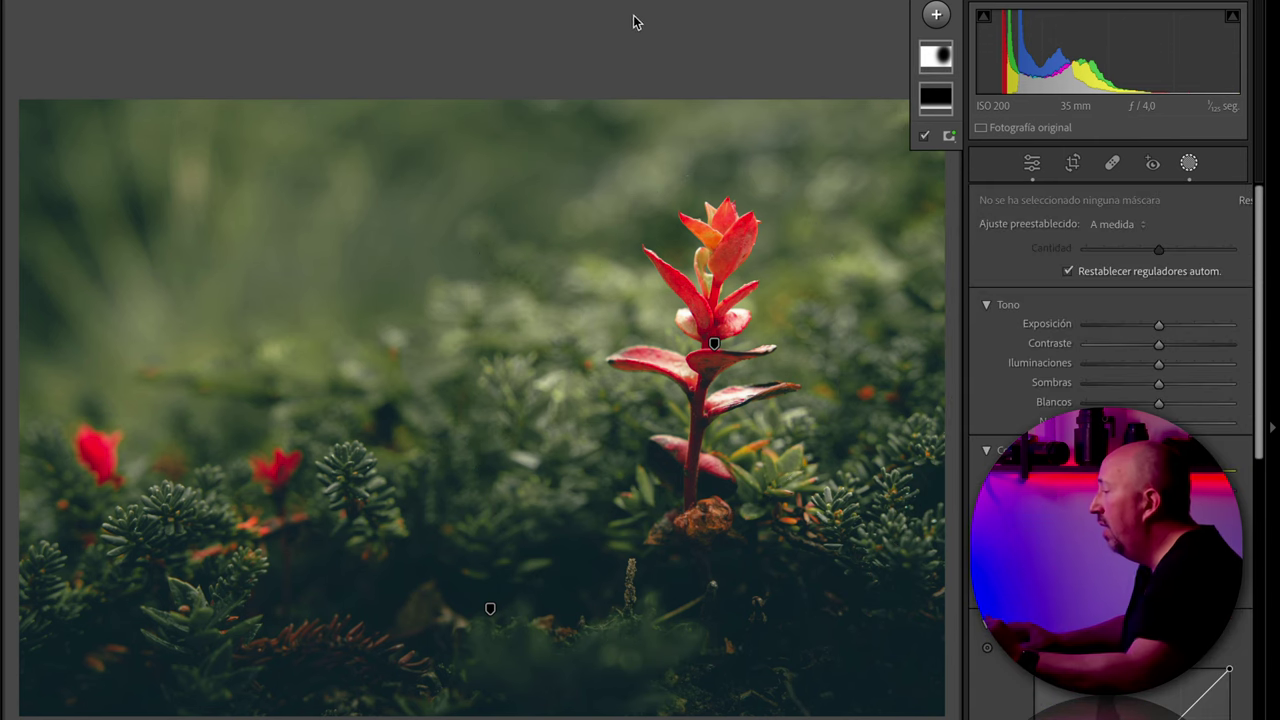
pyautogui.press('alt')
pyautogui.press('\\')
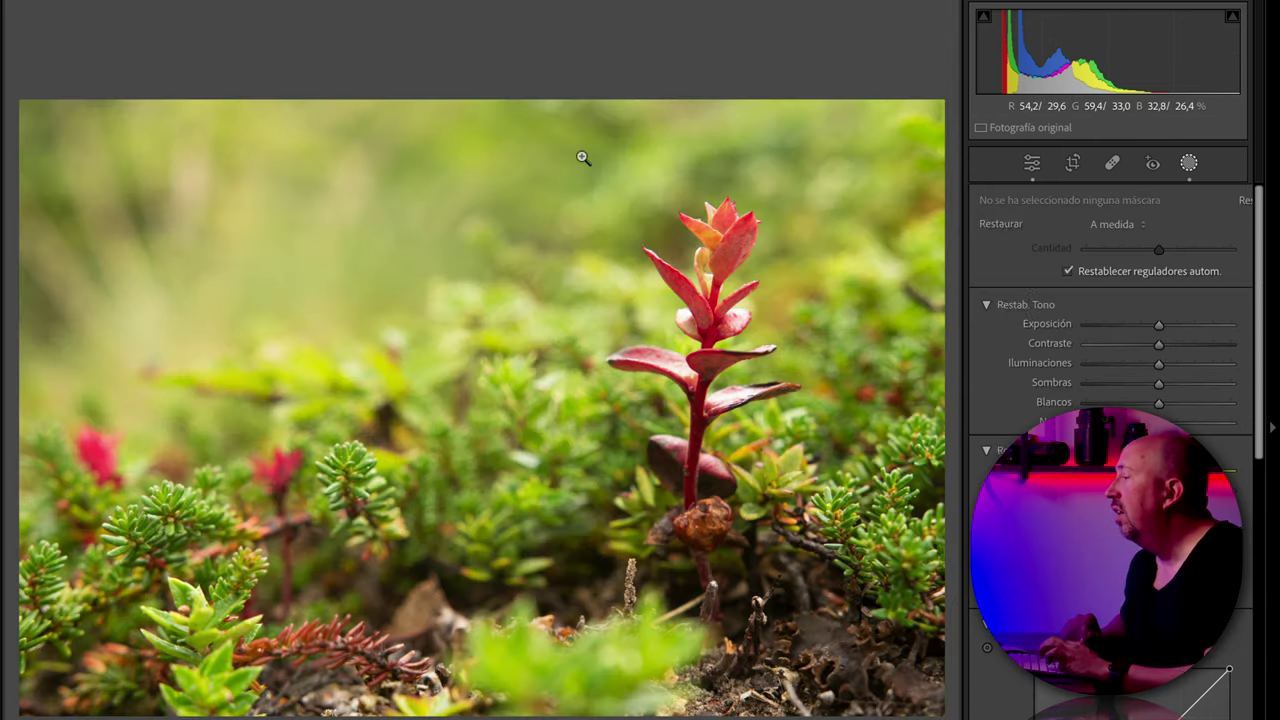
pyautogui.press('\\')
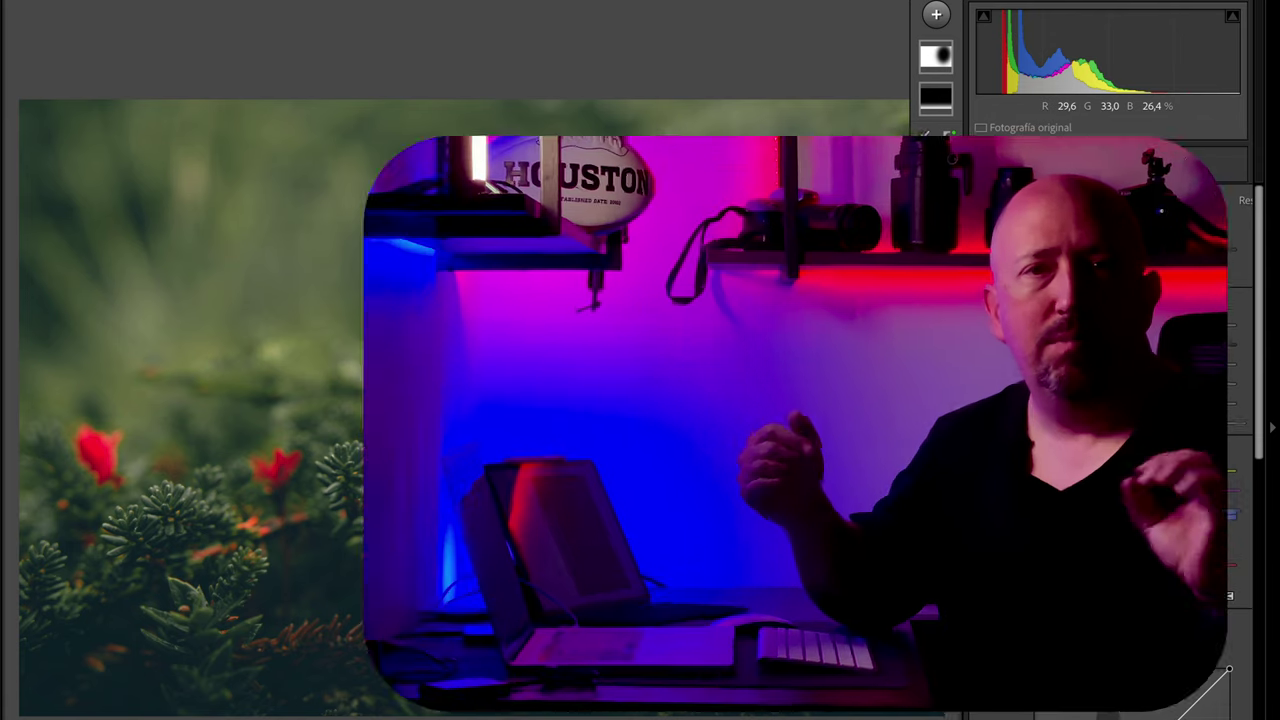